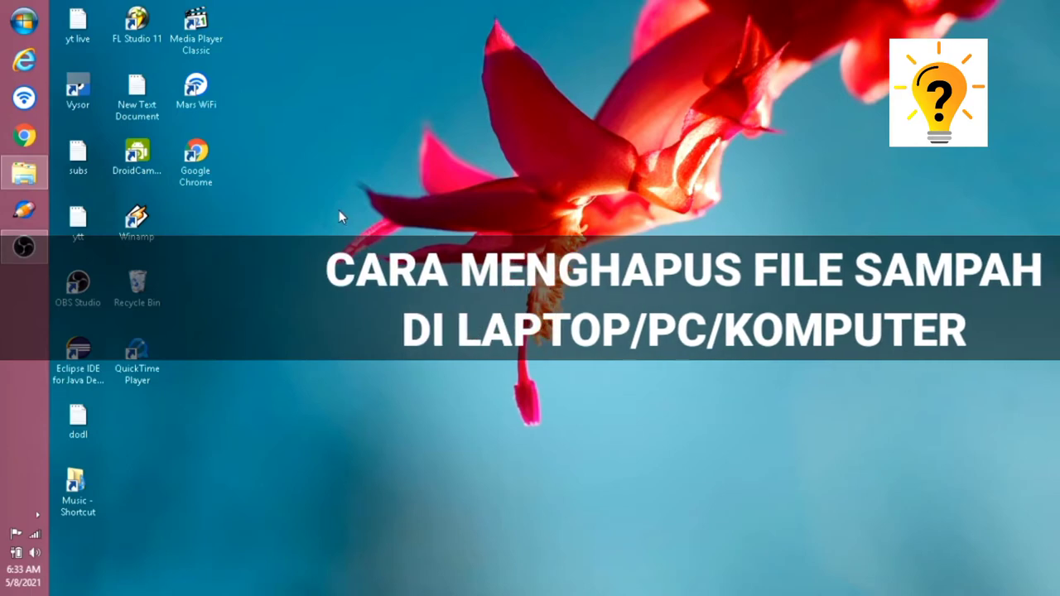
Open the Windows Prefetch folder by running prefetch from the Run dialog, and grant permanent access to the folder
right_click(471, 227)
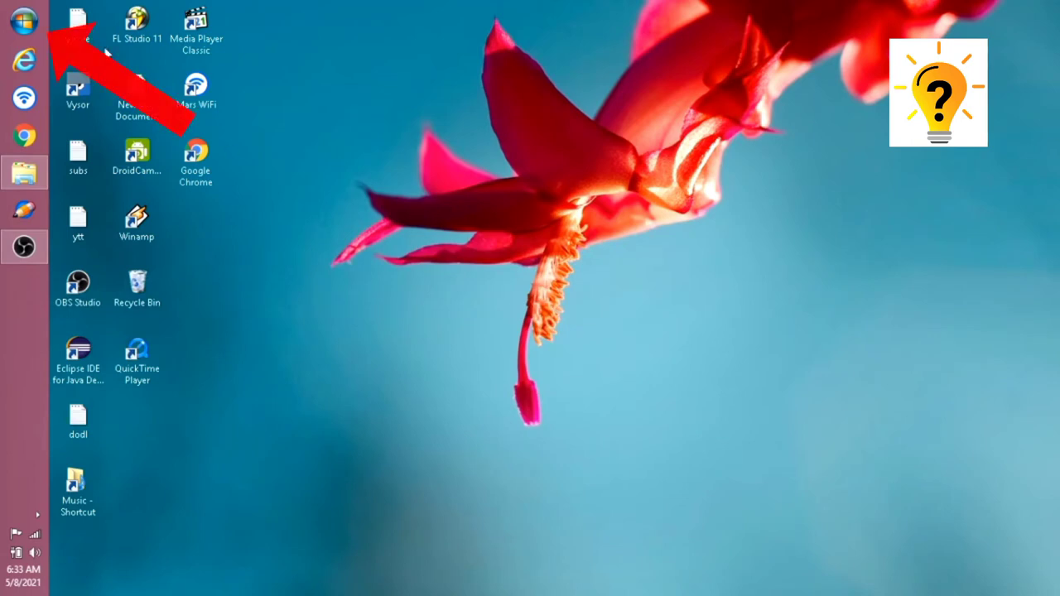
left_click(24, 21)
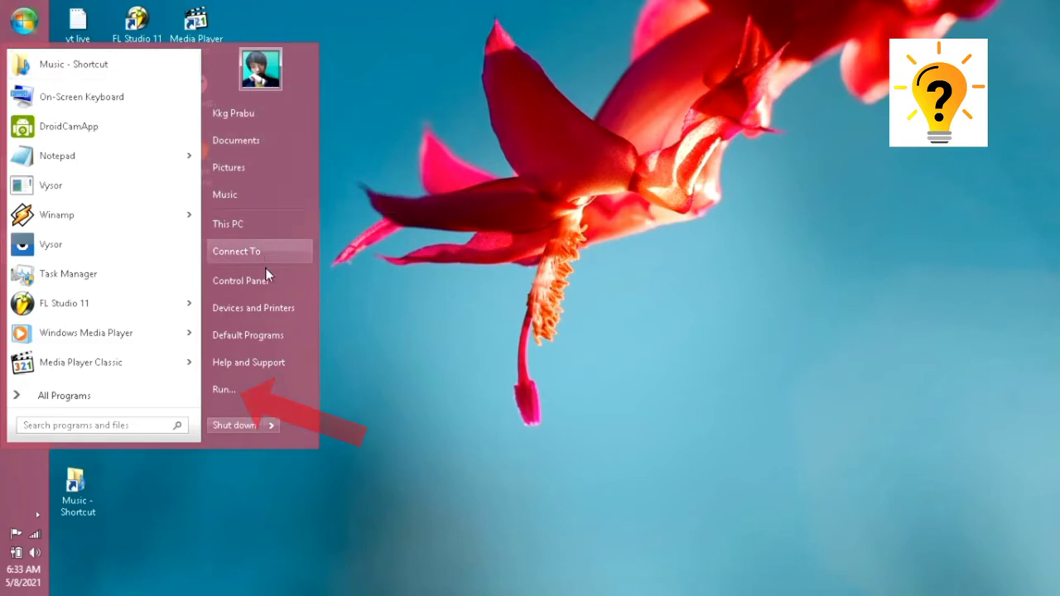
left_click(223, 389)
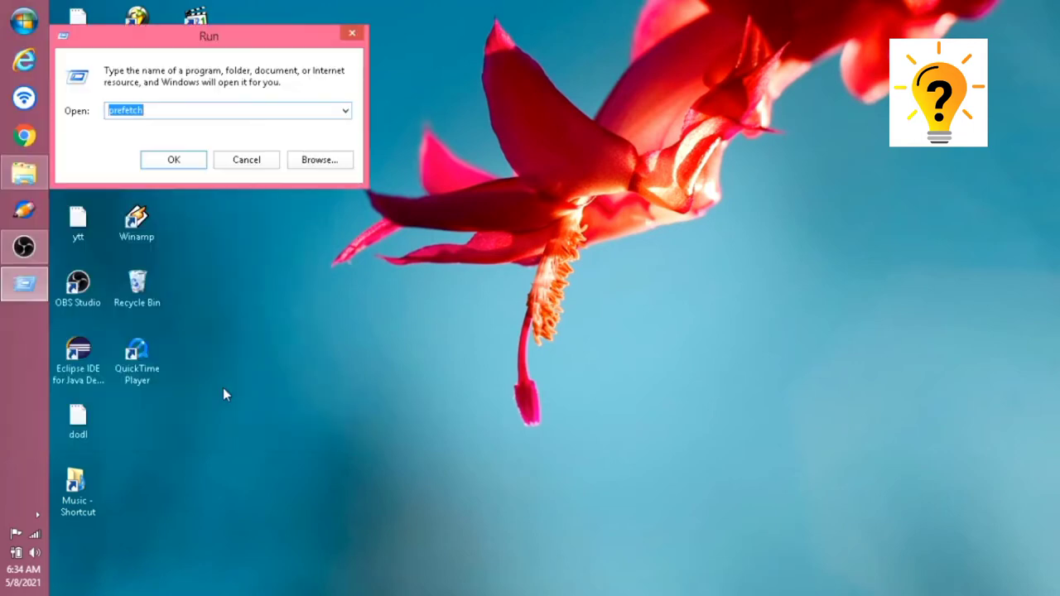
left_click_drag(253, 51, 379, 222)
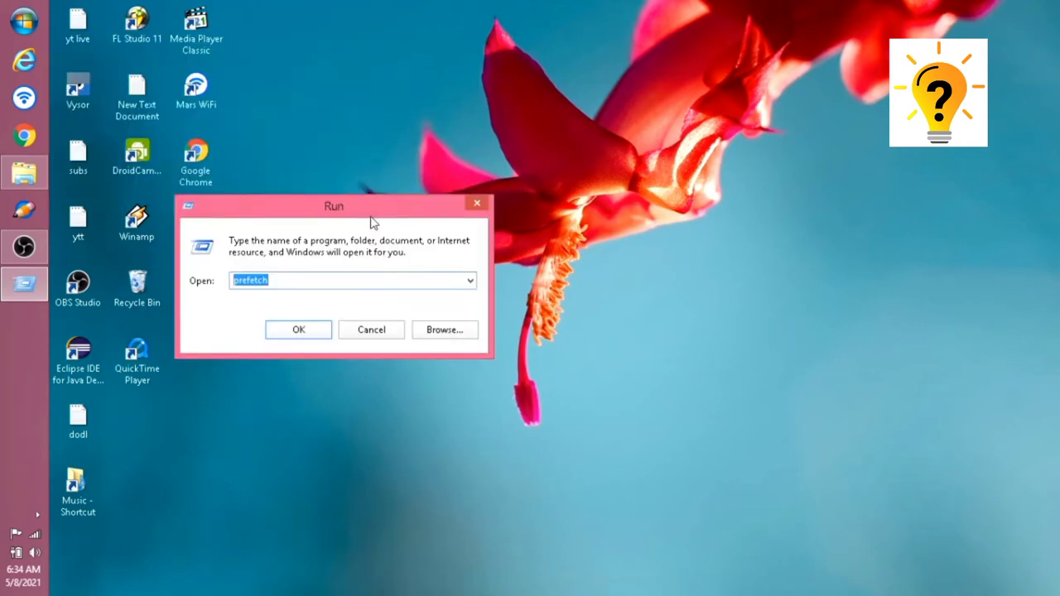
left_click(342, 281)
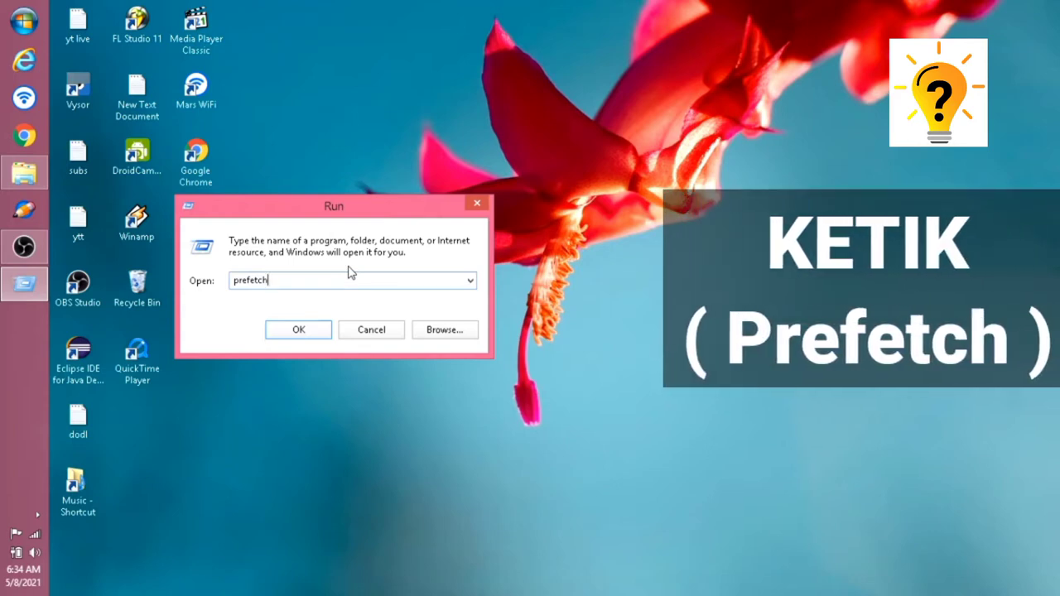
left_click_drag(272, 284, 223, 285)
left_click(286, 278)
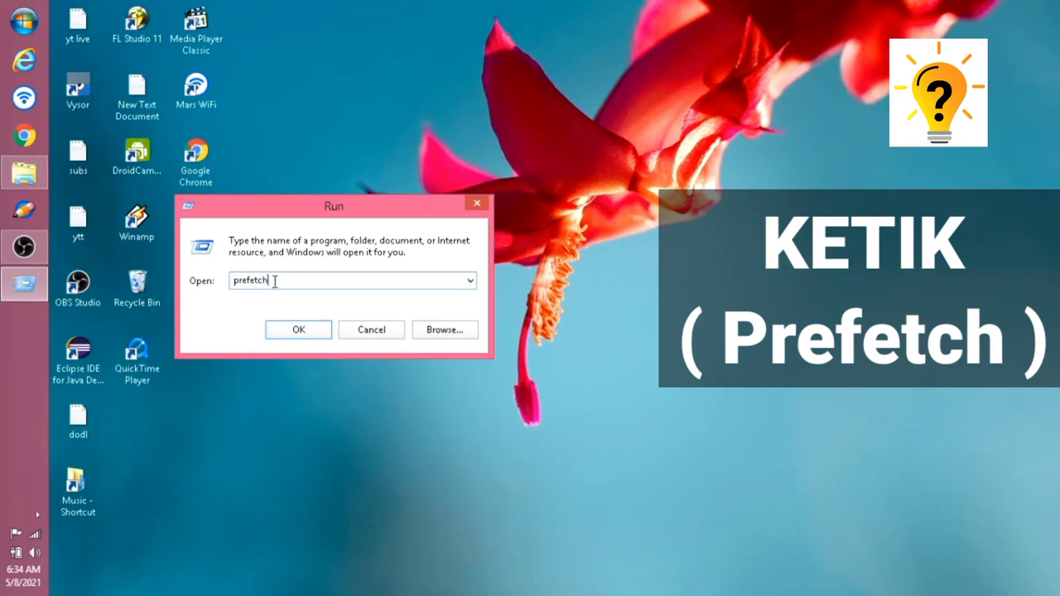
left_click(301, 329)
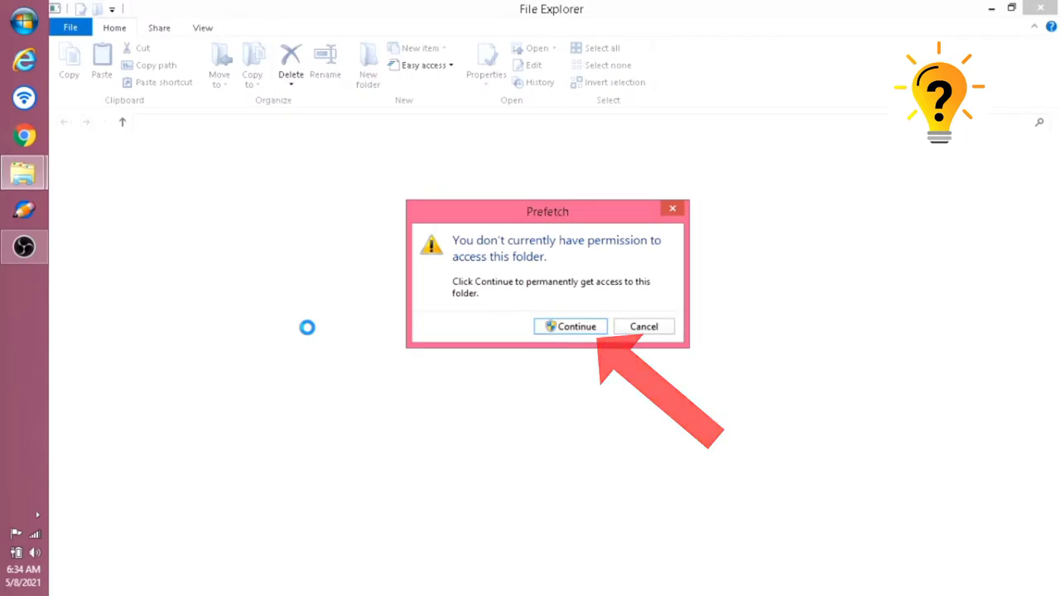
left_click(569, 327)
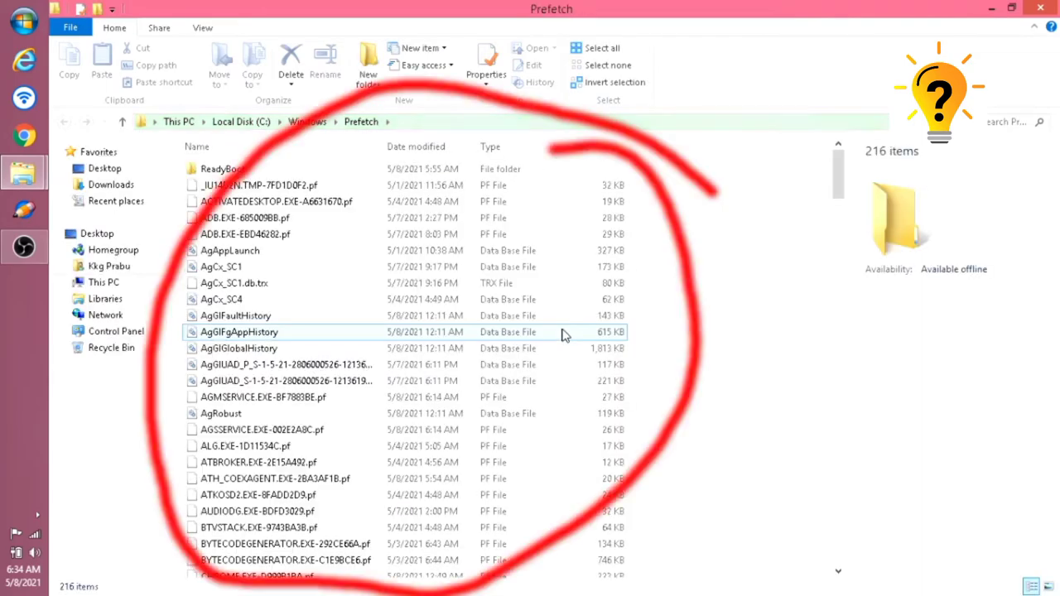
Delete all files and folders in the Prefetch folder and close its window
mouse_move(838, 174)
left_mouse_down()
mouse_move(852, 377)
mouse_move(828, 495)
mouse_move(822, 178)
left_mouse_up()
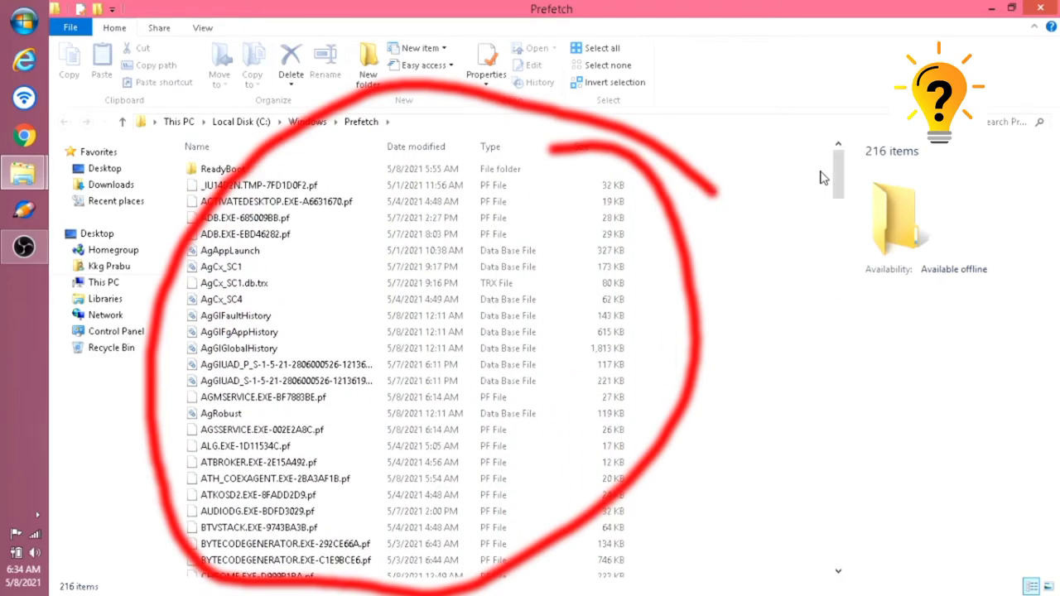
left_click(253, 235)
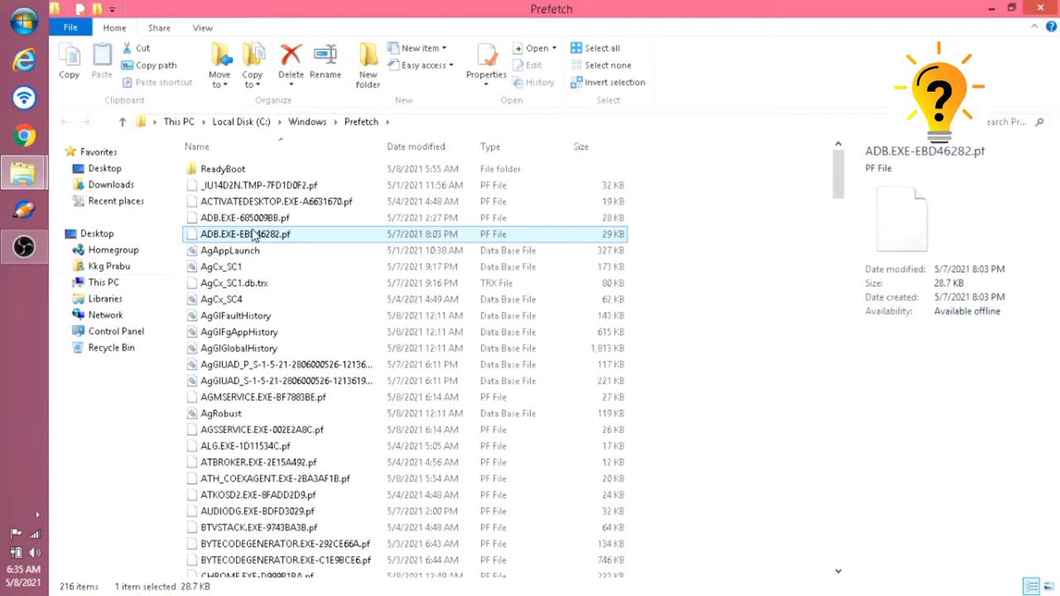
key("ctrl+a")
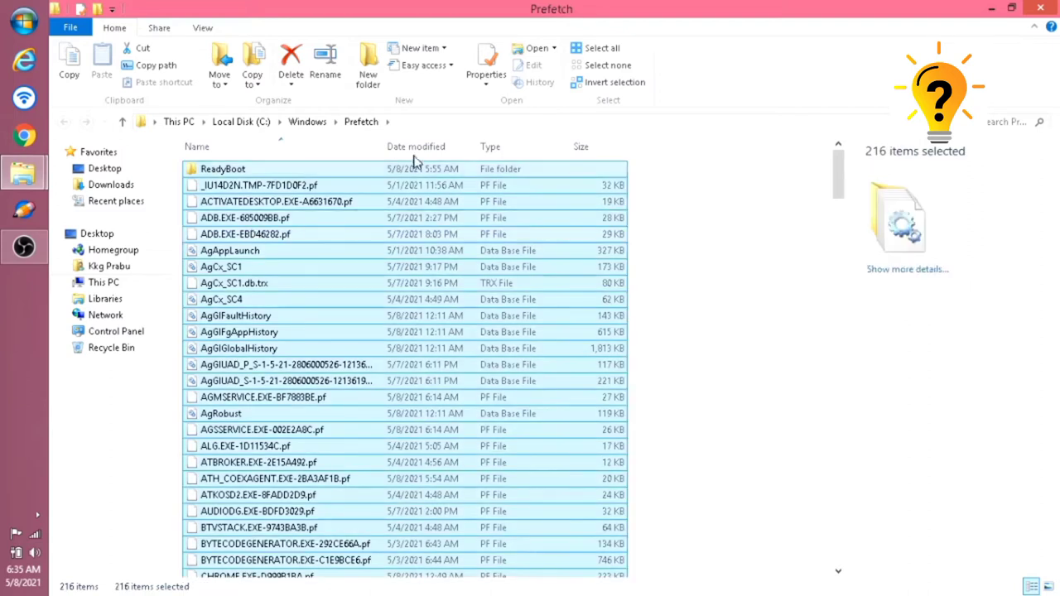
right_click(513, 207)
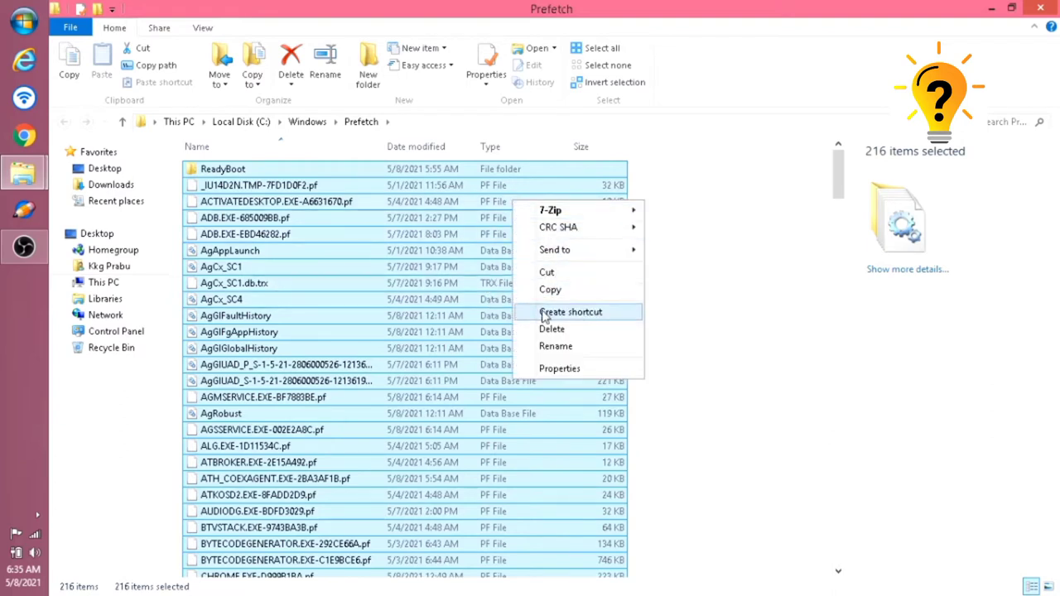
left_click(551, 330)
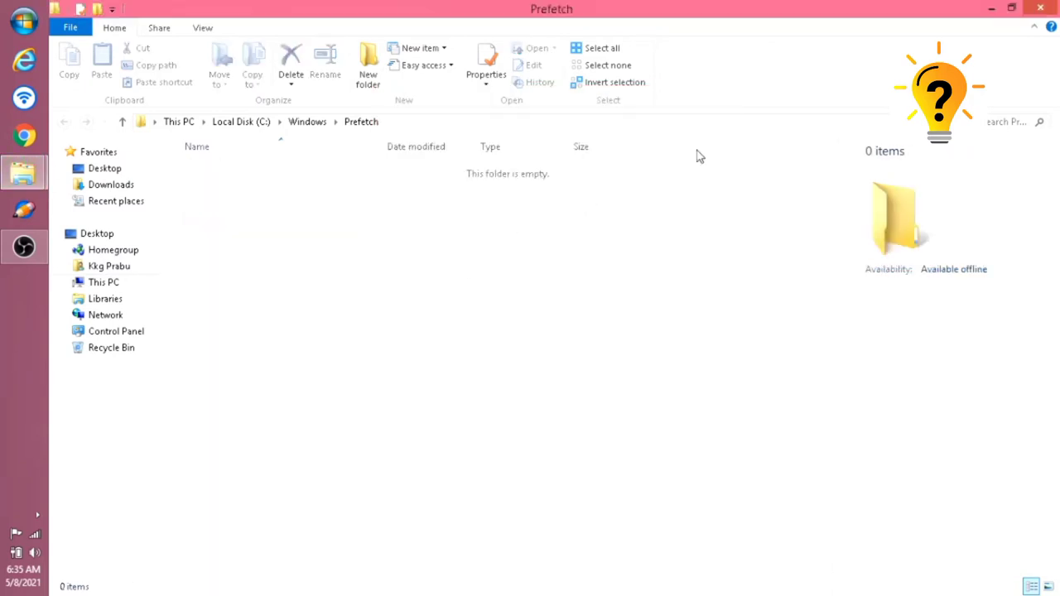
left_click(1045, 9)
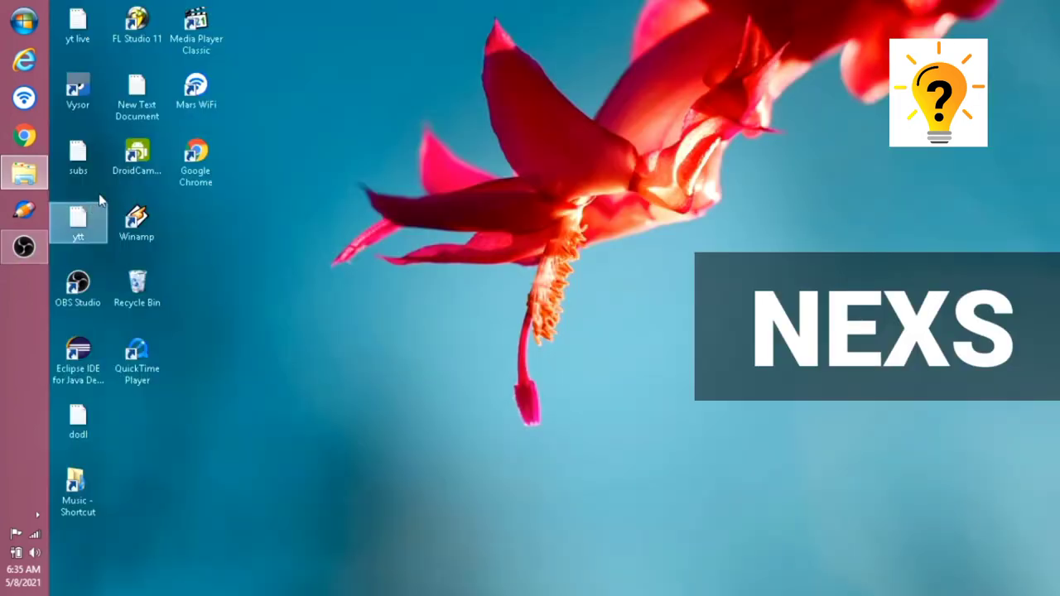
Open the user's local Temp folder by running %temp% from the Run dialog
left_click(32, 26)
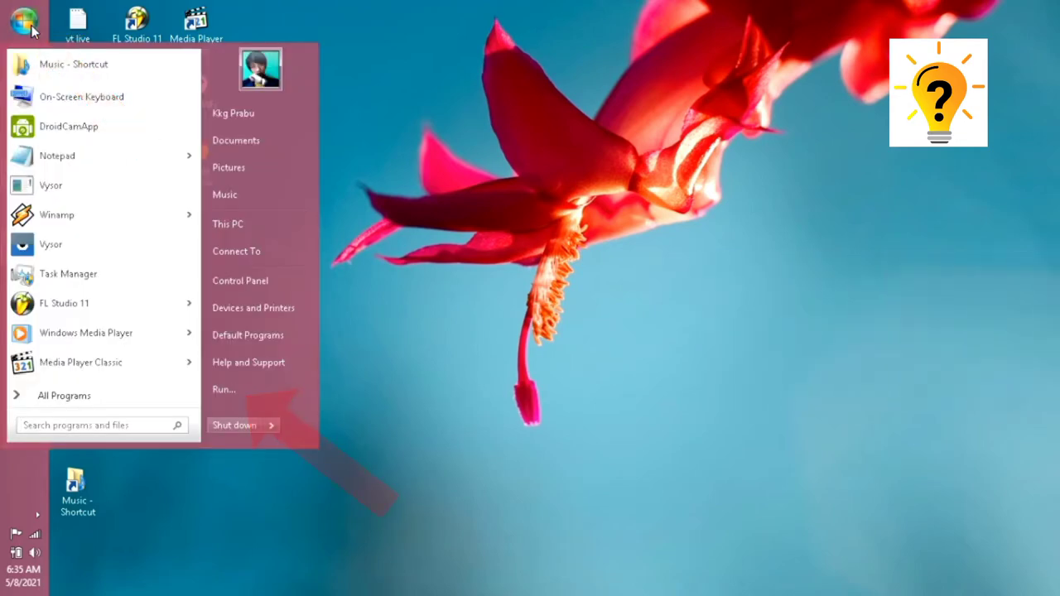
left_click(230, 391)
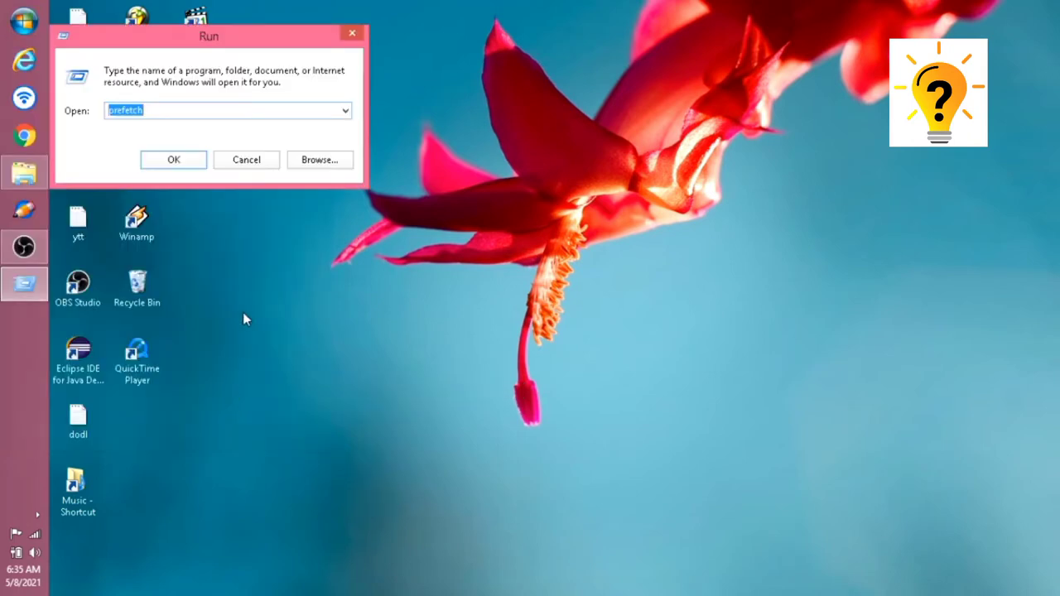
left_click(342, 113)
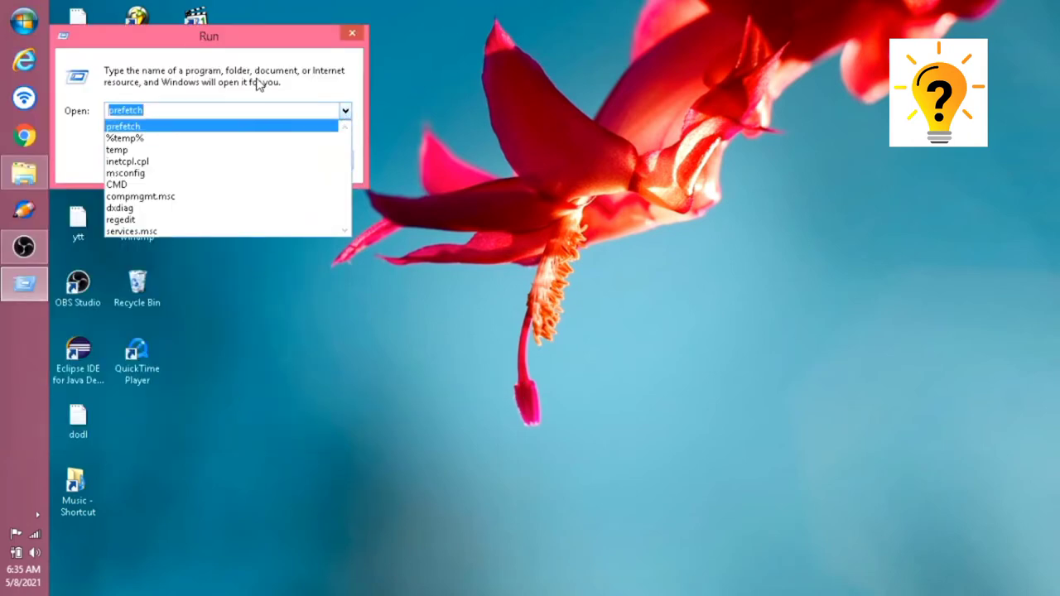
key("Down")
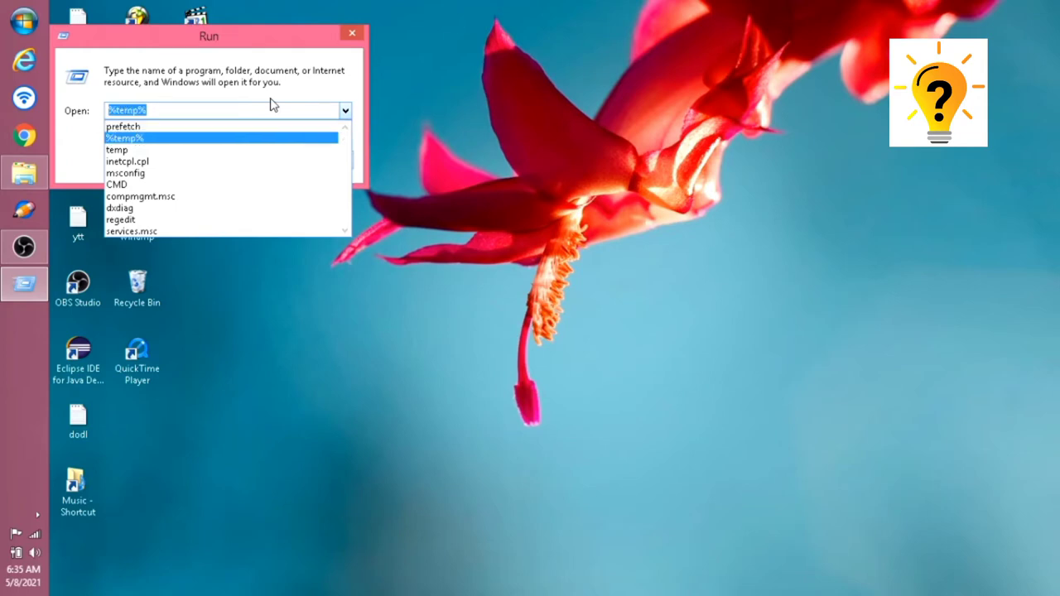
left_click(175, 40)
left_click_drag(175, 40, 497, 191)
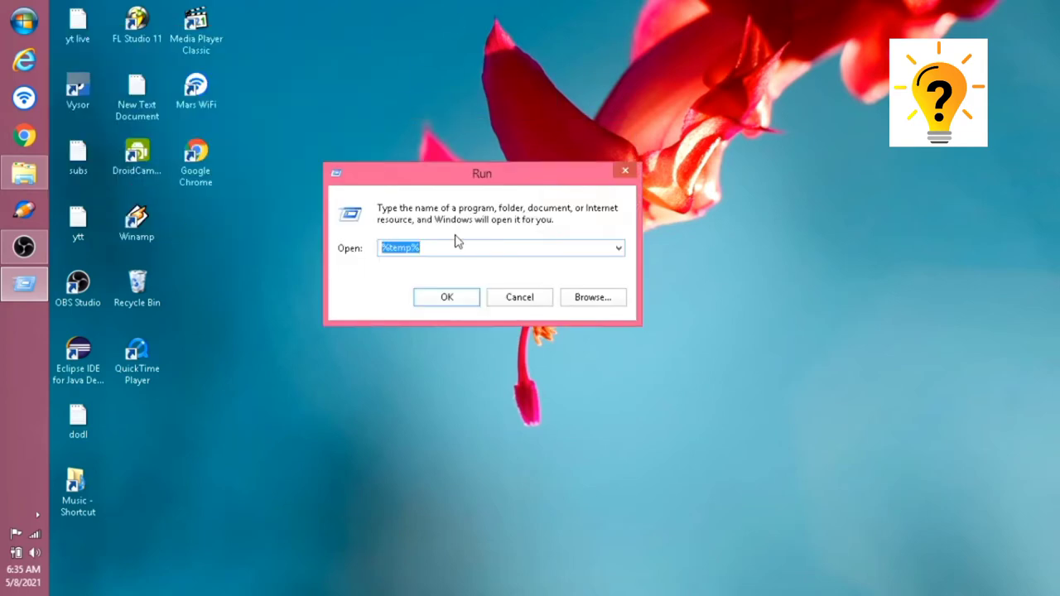
left_click(425, 248)
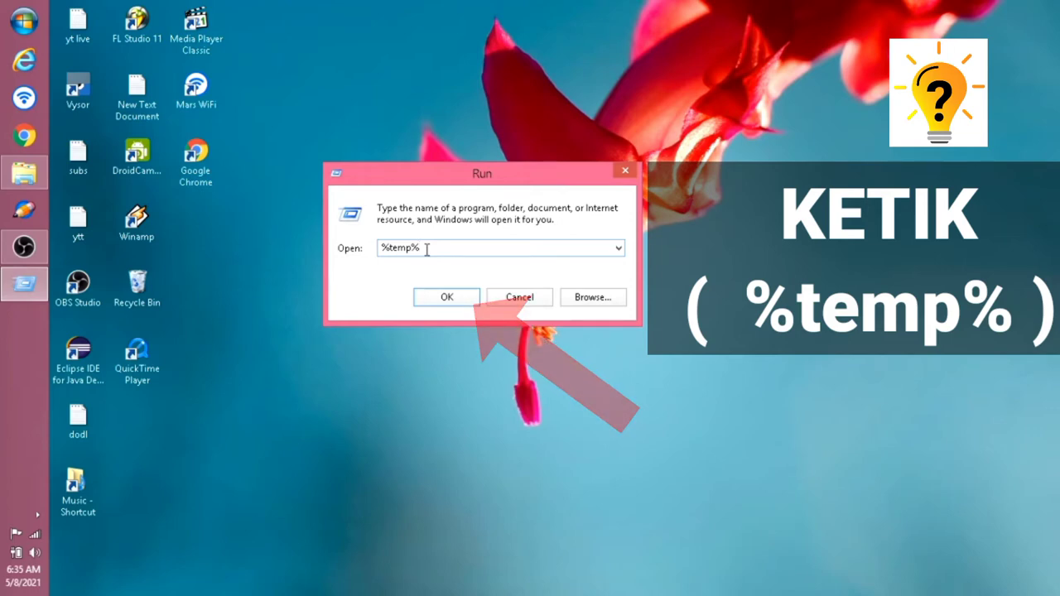
left_click(446, 299)
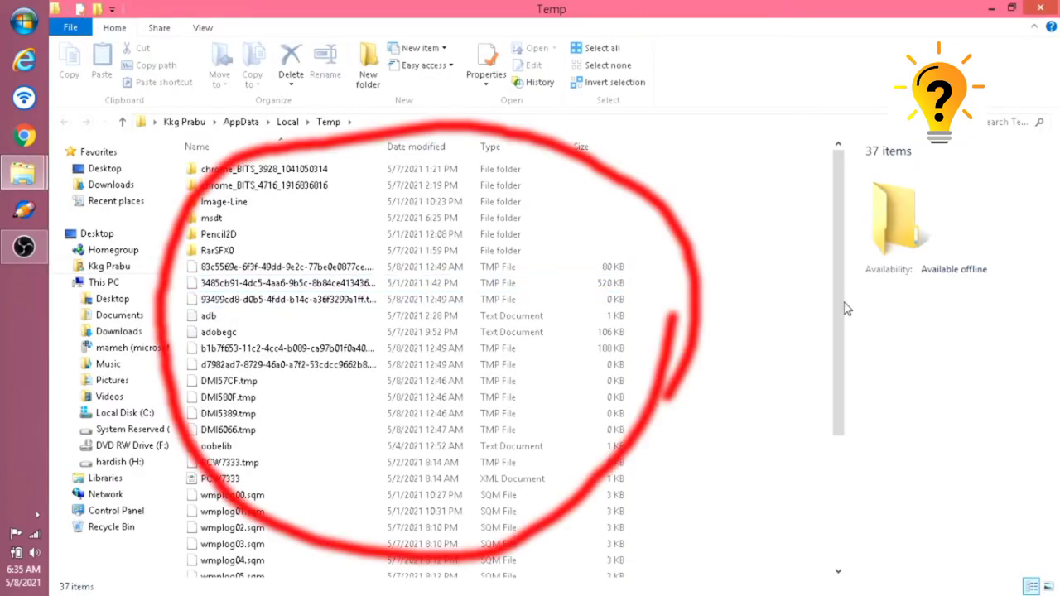
Delete all files and folders in the user's local Temp folder and close its window
left_click_drag(843, 314, 804, 242)
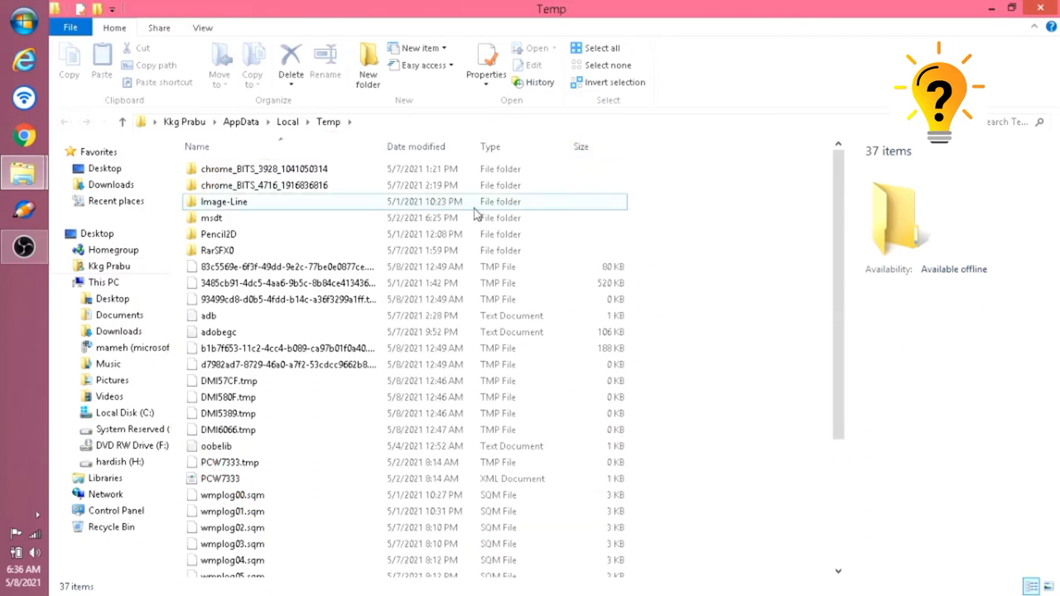
left_click(424, 191)
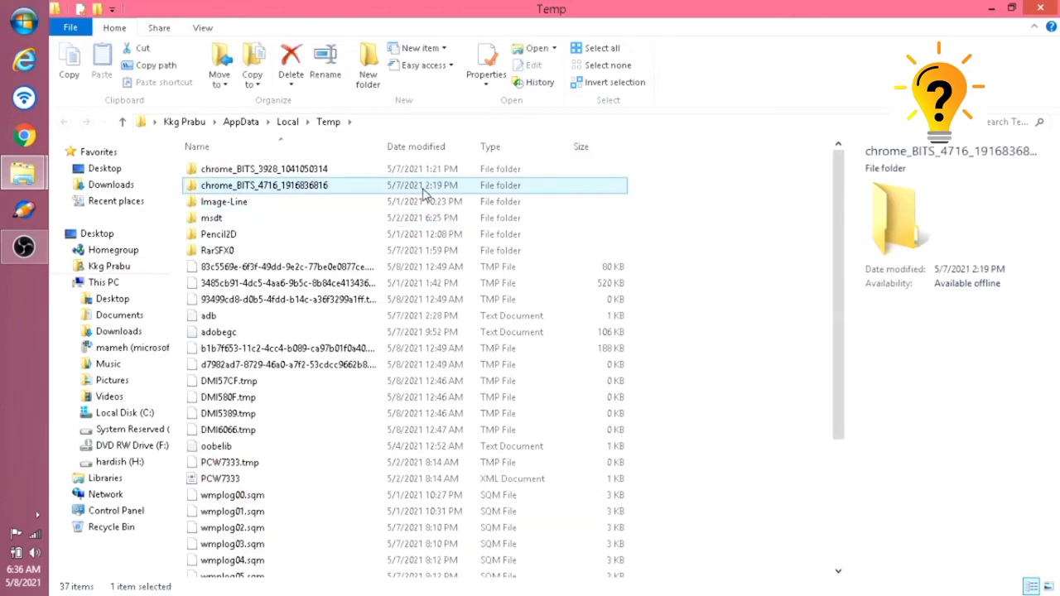
key("ctrl+a")
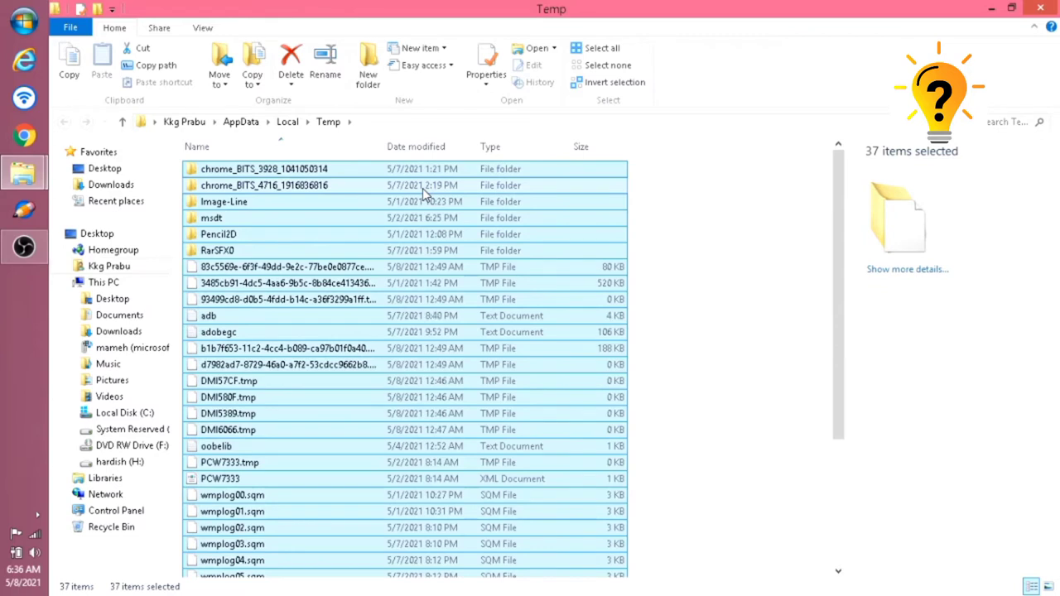
right_click(423, 188)
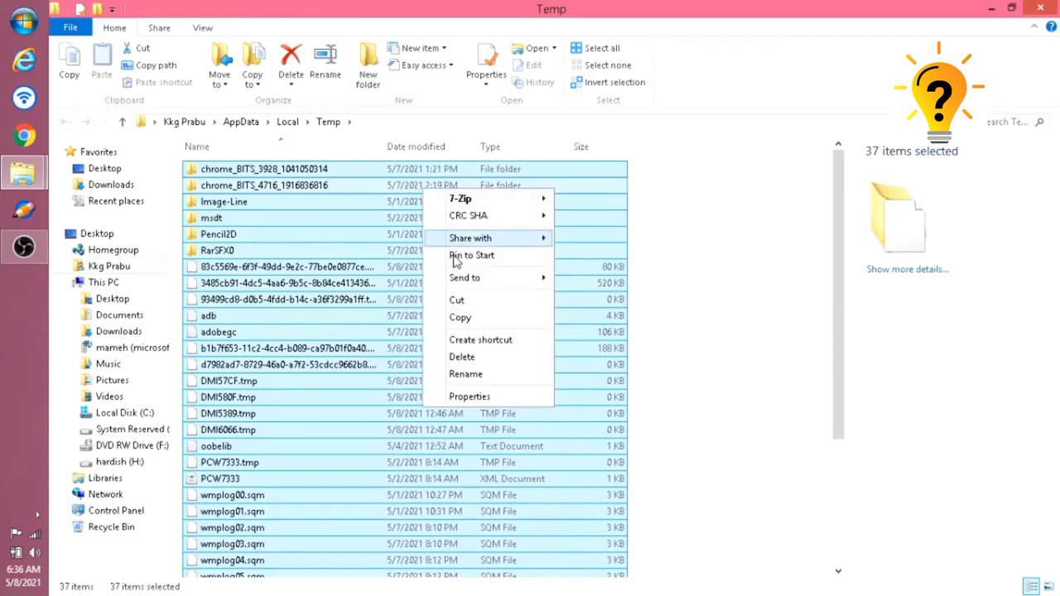
left_click(477, 364)
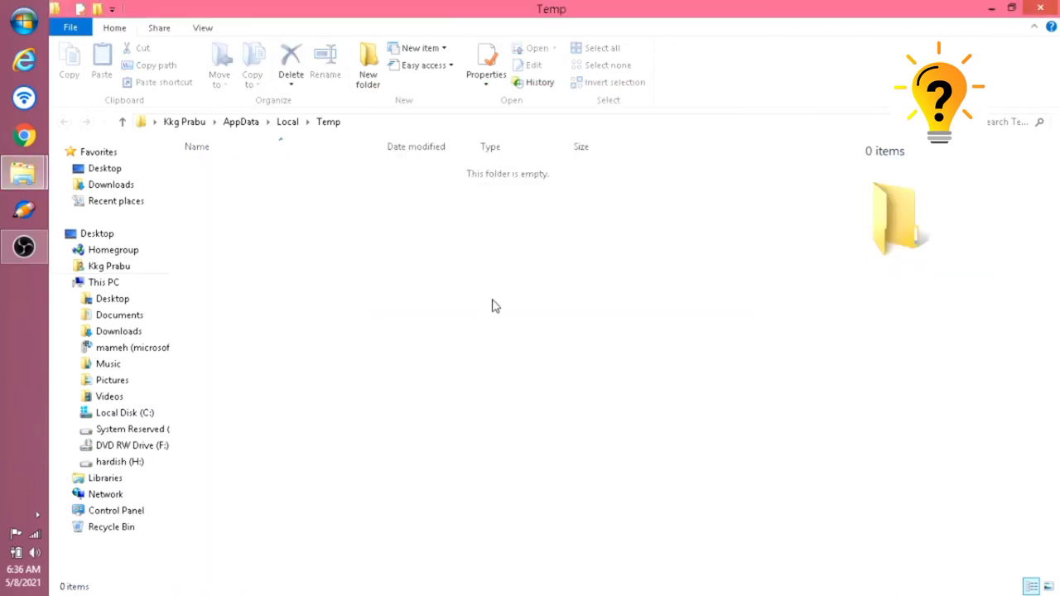
right_click(491, 306)
left_click(519, 344)
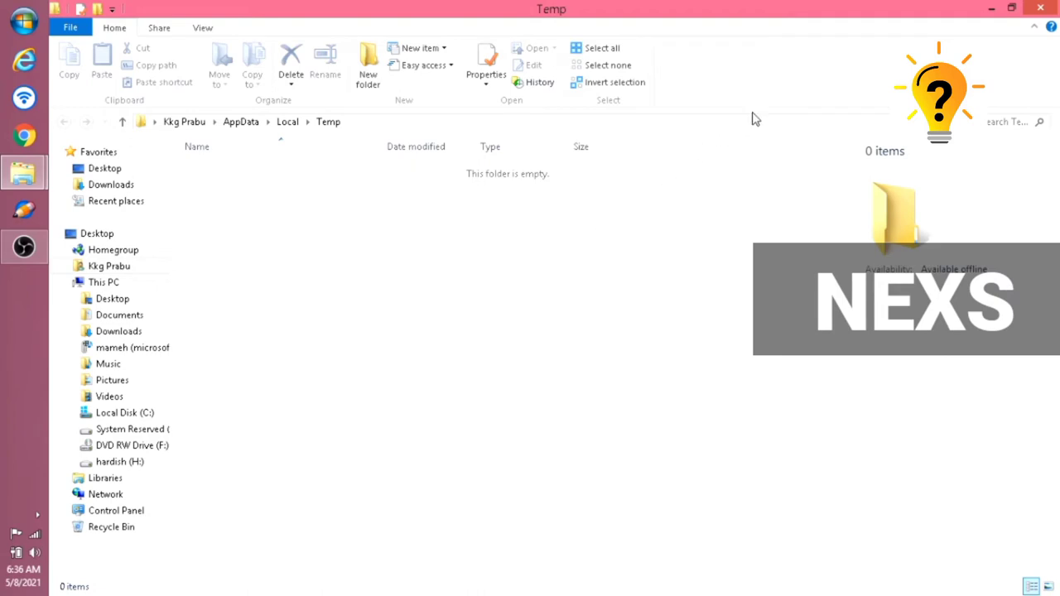
left_click(1032, 8)
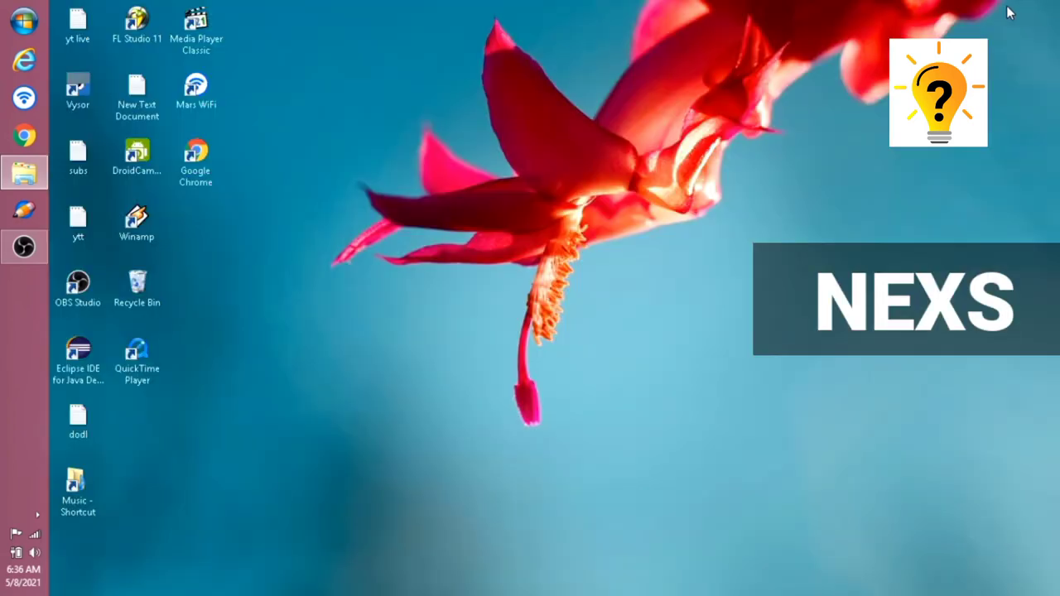
Open the Windows Temp folder by running temp from the Run dialog
left_click(31, 25)
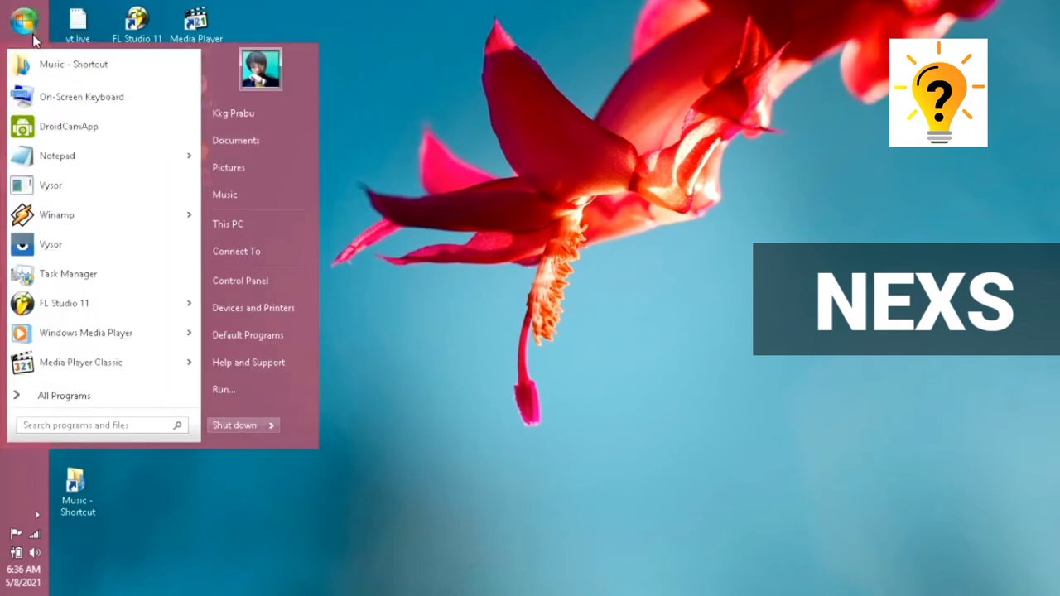
left_click(224, 389)
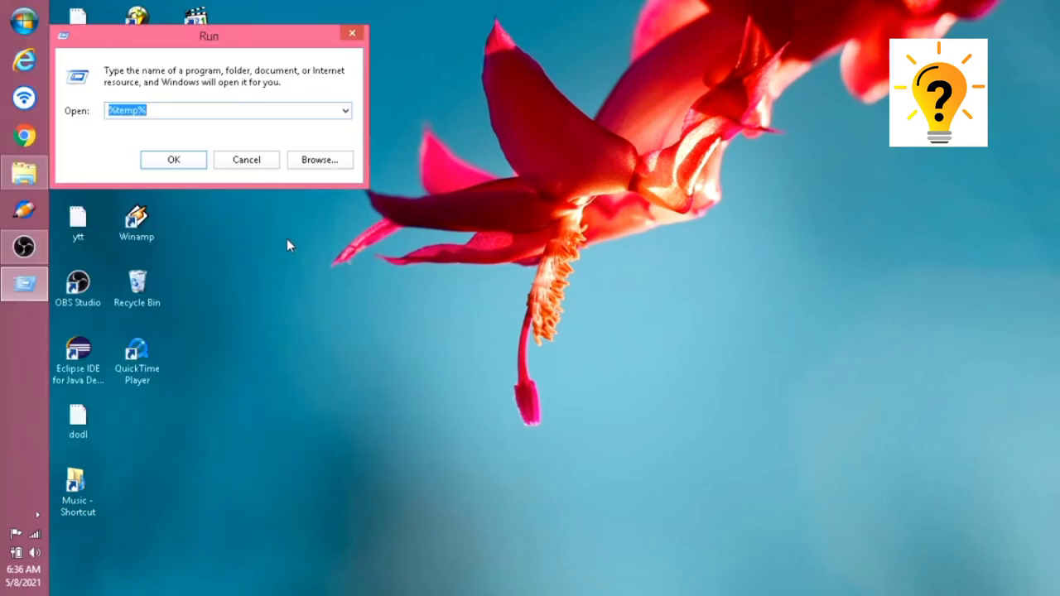
left_click_drag(225, 43, 339, 170)
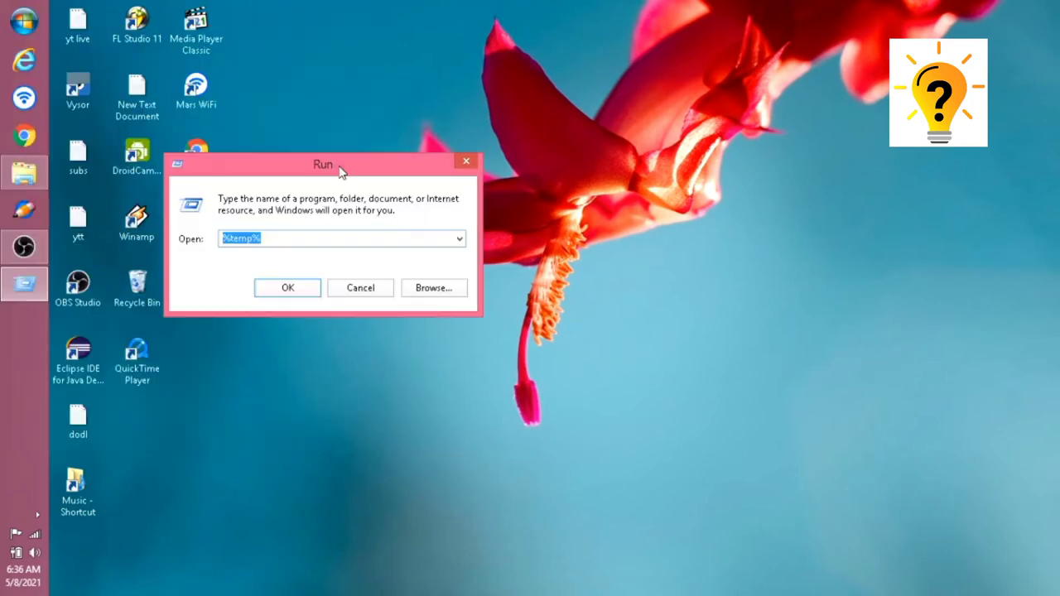
left_click(460, 239)
key("Down")
key("Down")
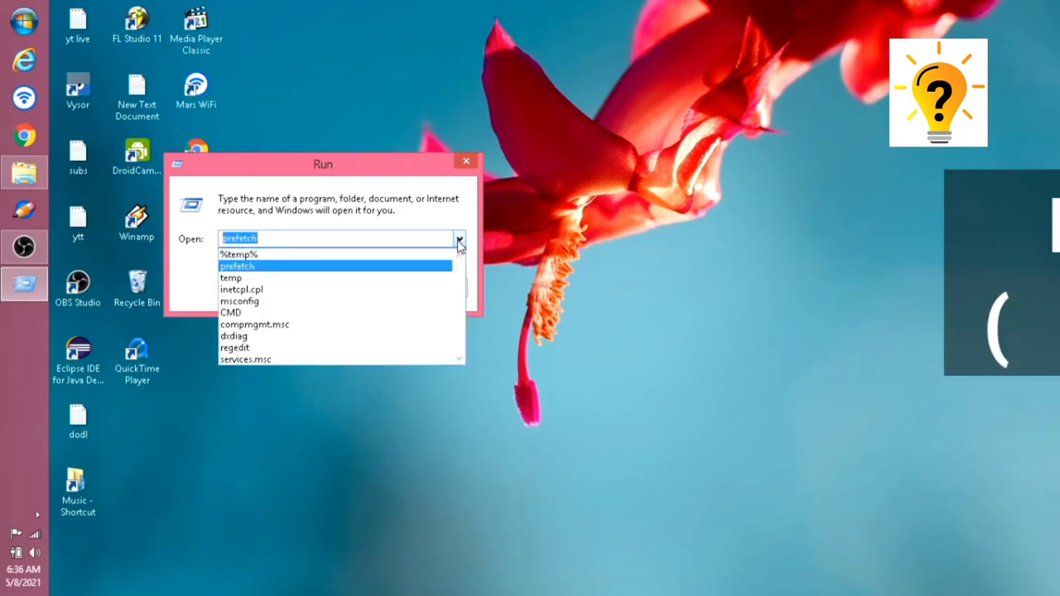
left_click(402, 175)
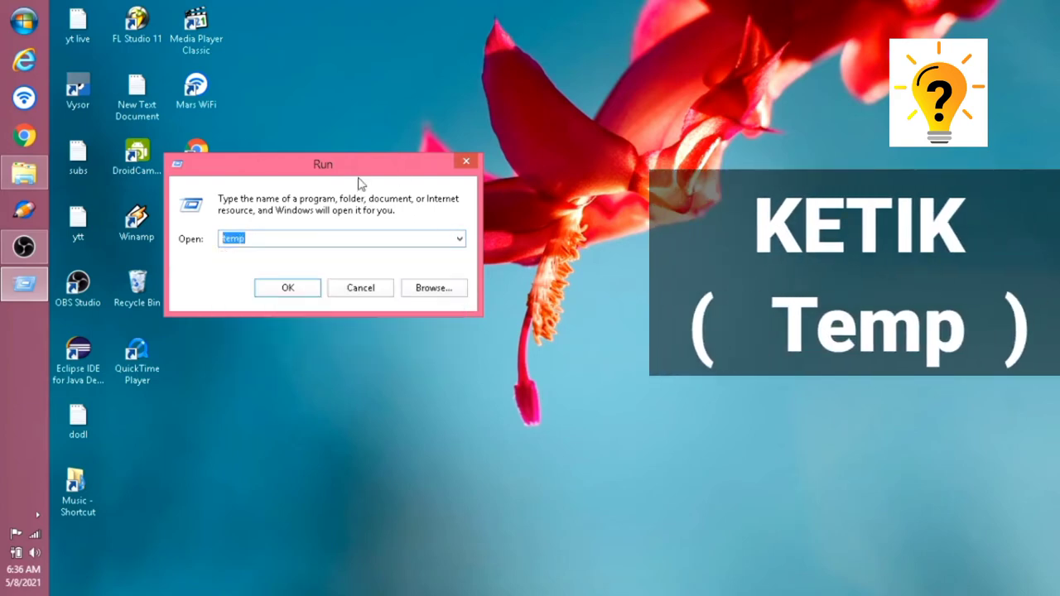
left_click_drag(346, 165, 374, 170)
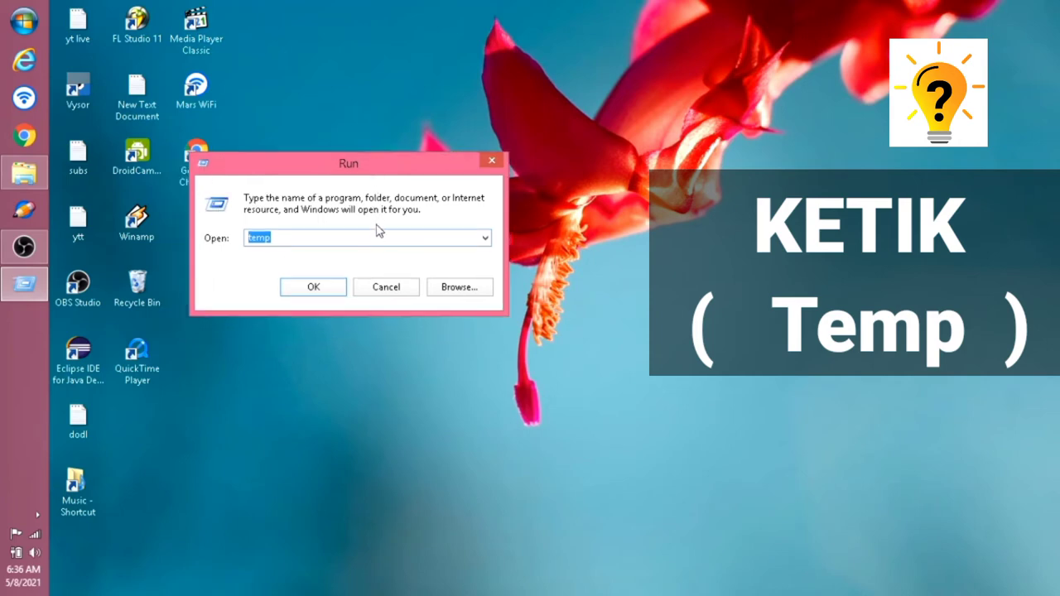
left_click(324, 235)
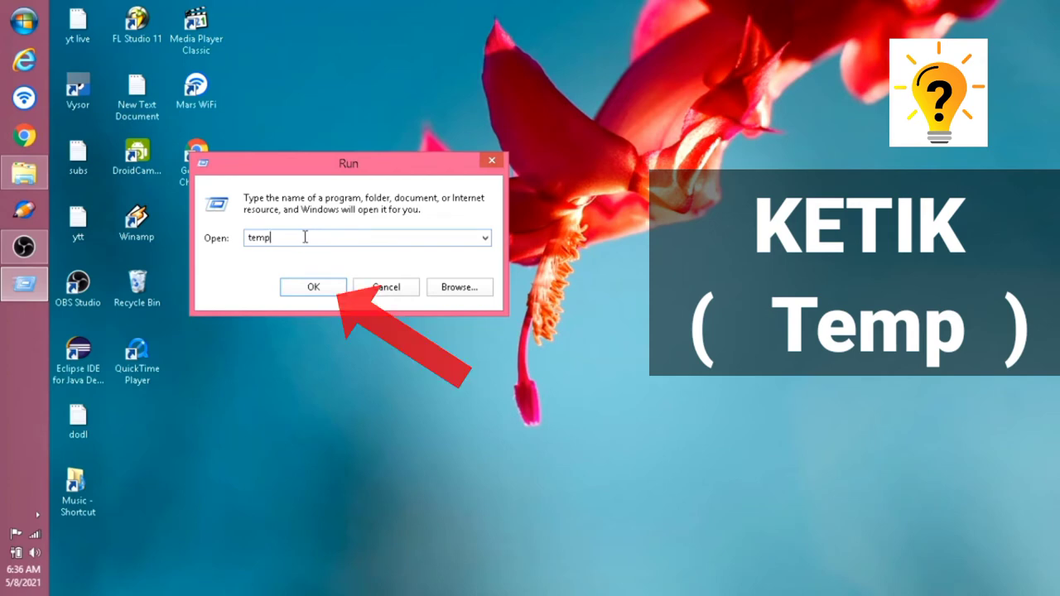
left_click(323, 290)
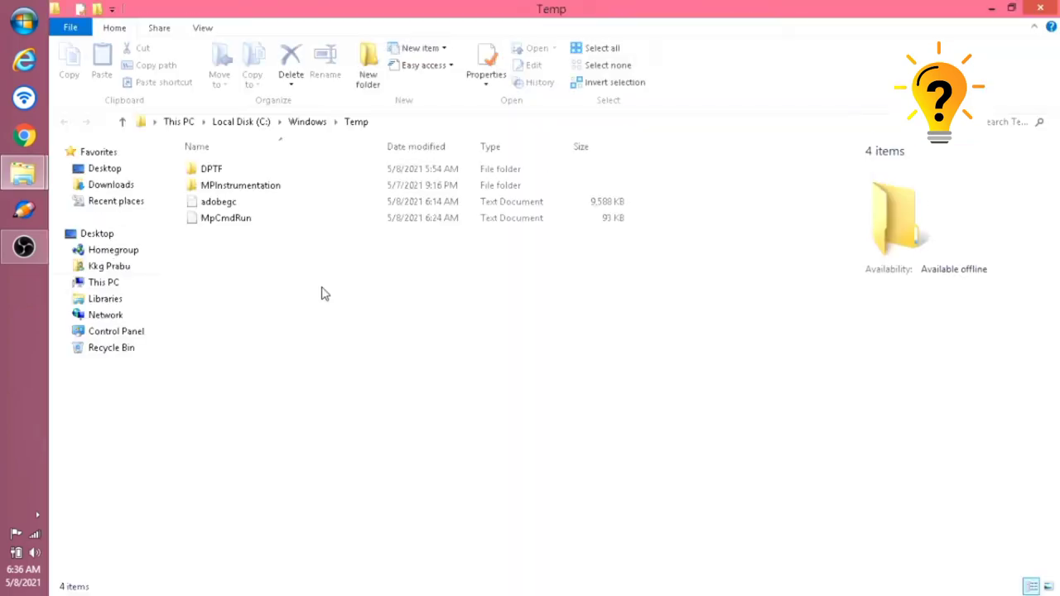
Delete all files and folders in the Windows Temp folder, skipping the items in use, and close its window
left_click(241, 224)
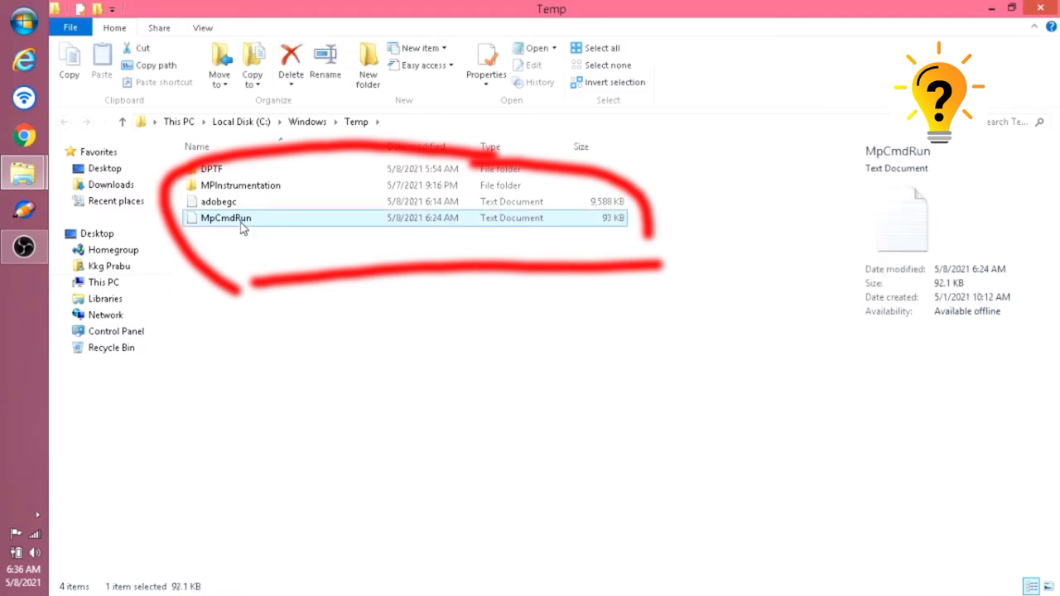
key("ctrl+a")
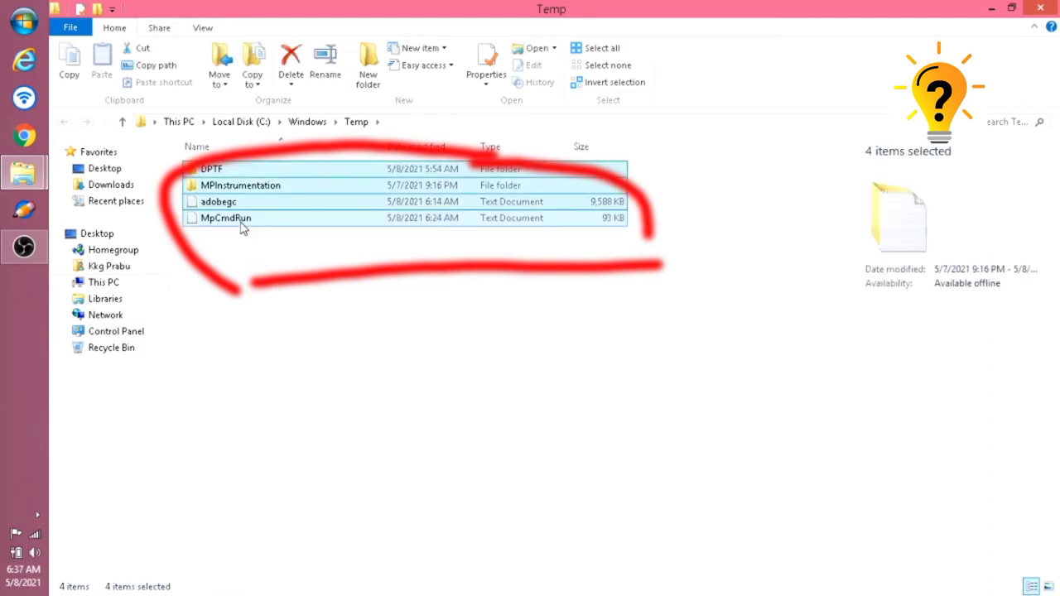
right_click(241, 225)
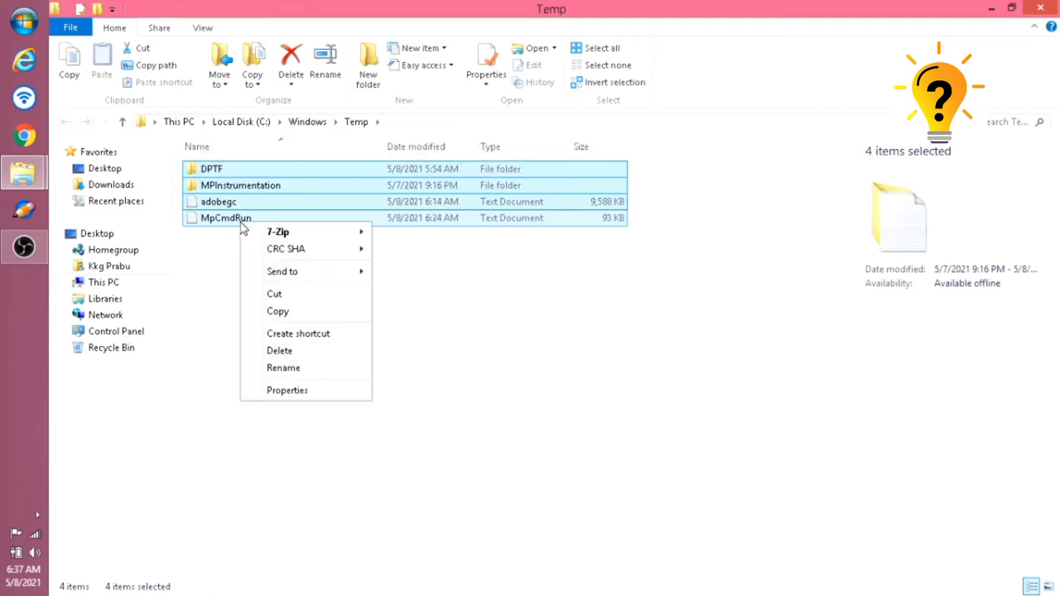
left_click(281, 351)
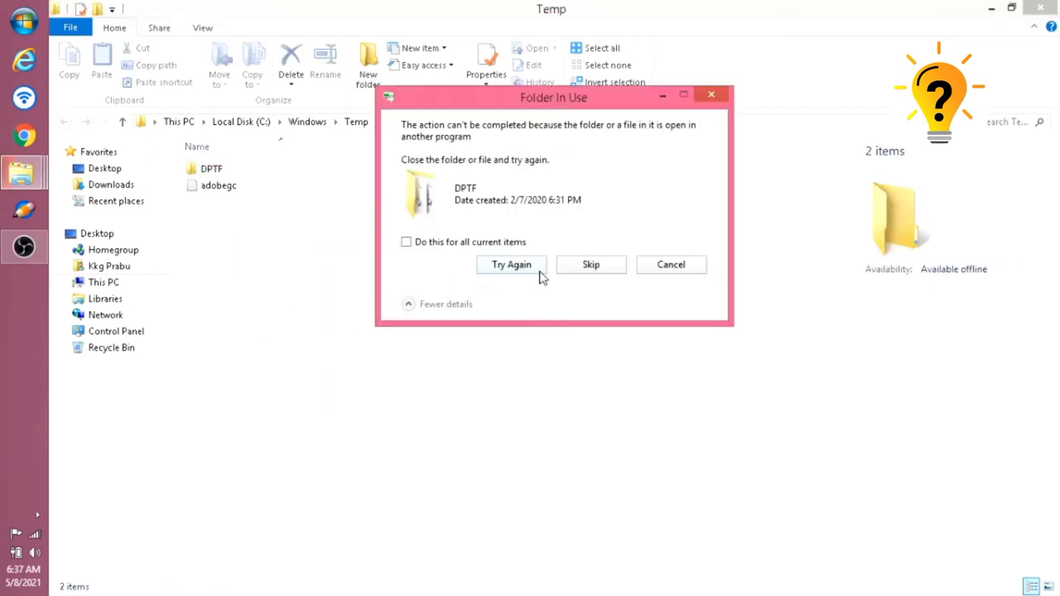
left_click(526, 269)
left_click(527, 269)
left_click(600, 270)
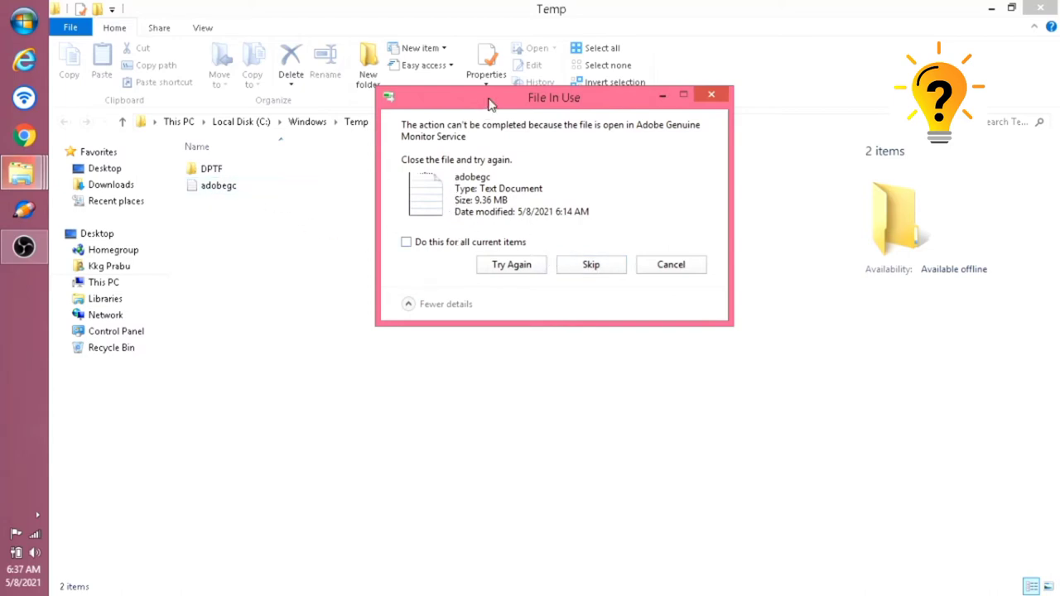
left_click_drag(489, 104, 484, 117)
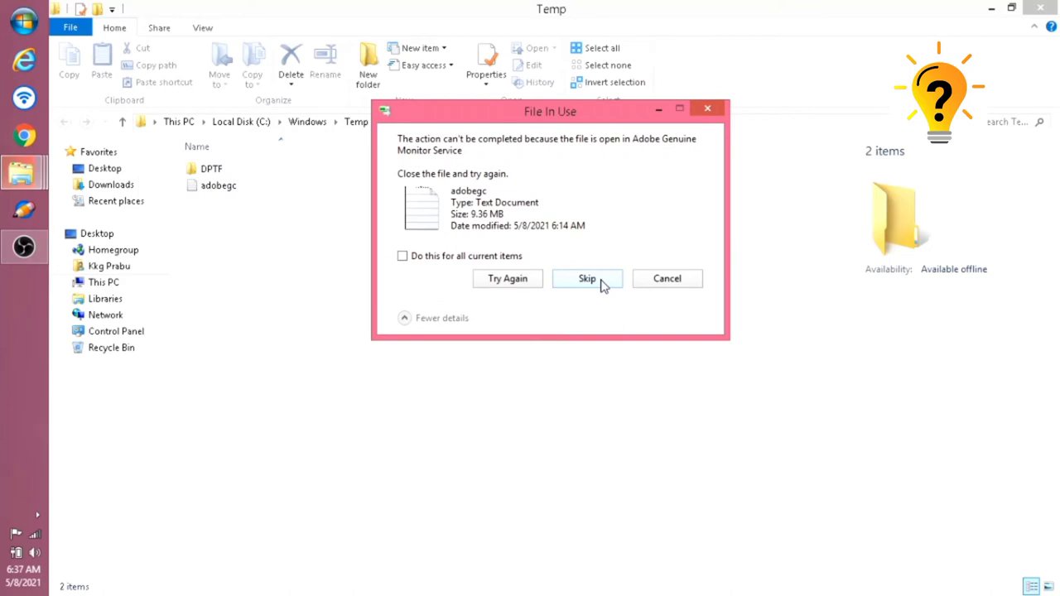
left_click(587, 278)
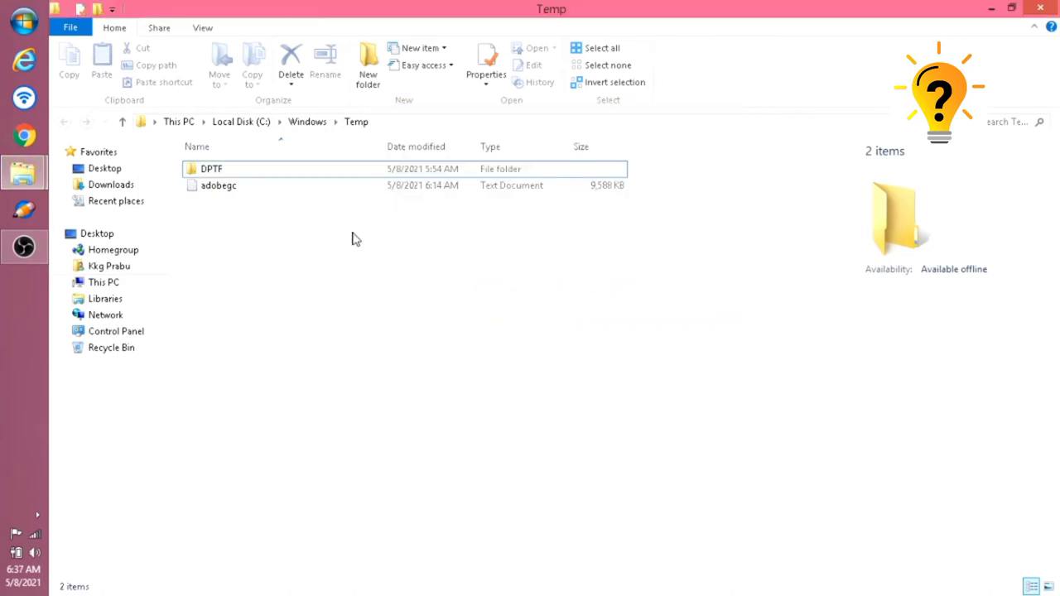
left_click(1041, 8)
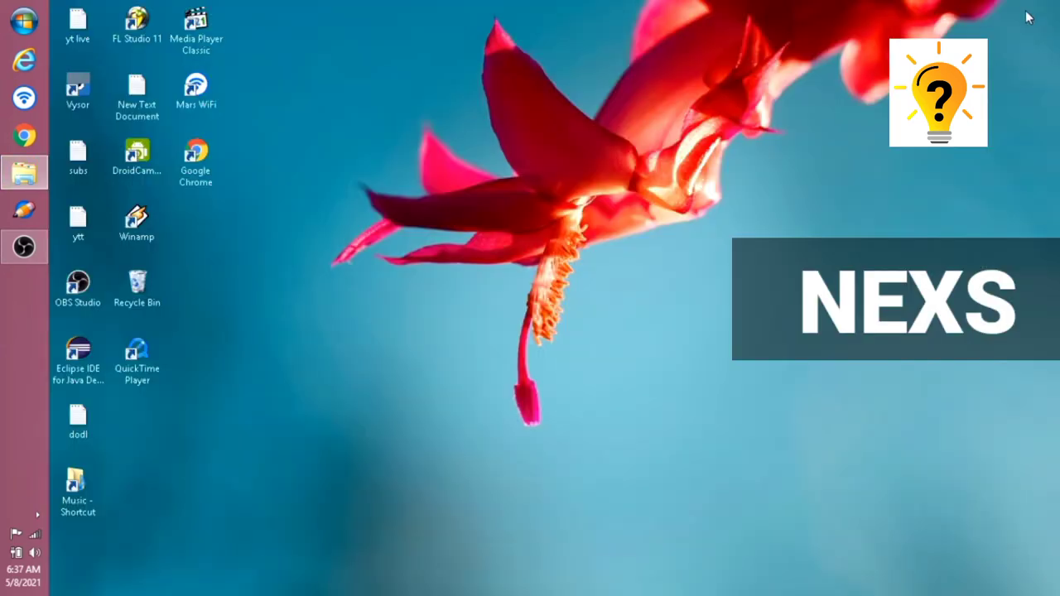
right_click(376, 222)
left_click(419, 264)
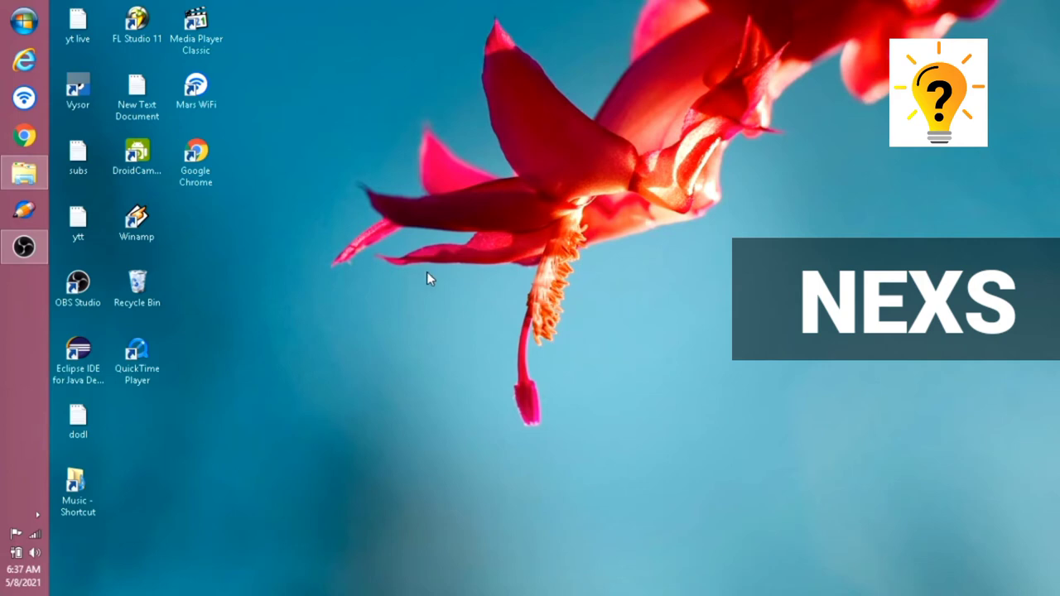
right_click(426, 272)
left_click(463, 312)
Open the Recycle Bin from the desktop and look through the deleted files
double_click(139, 294)
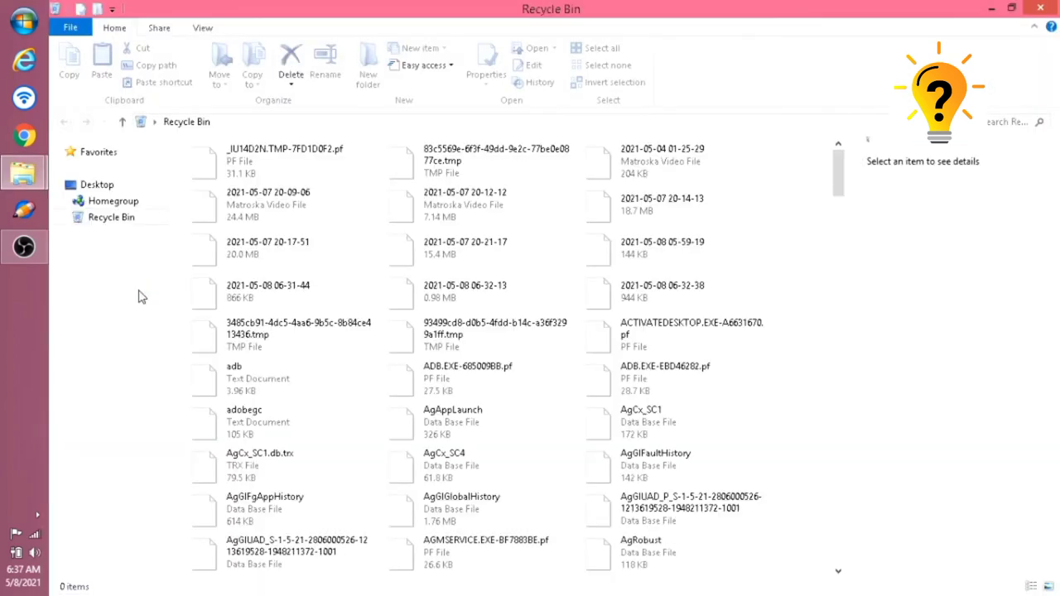
left_click_drag(839, 178, 845, 249)
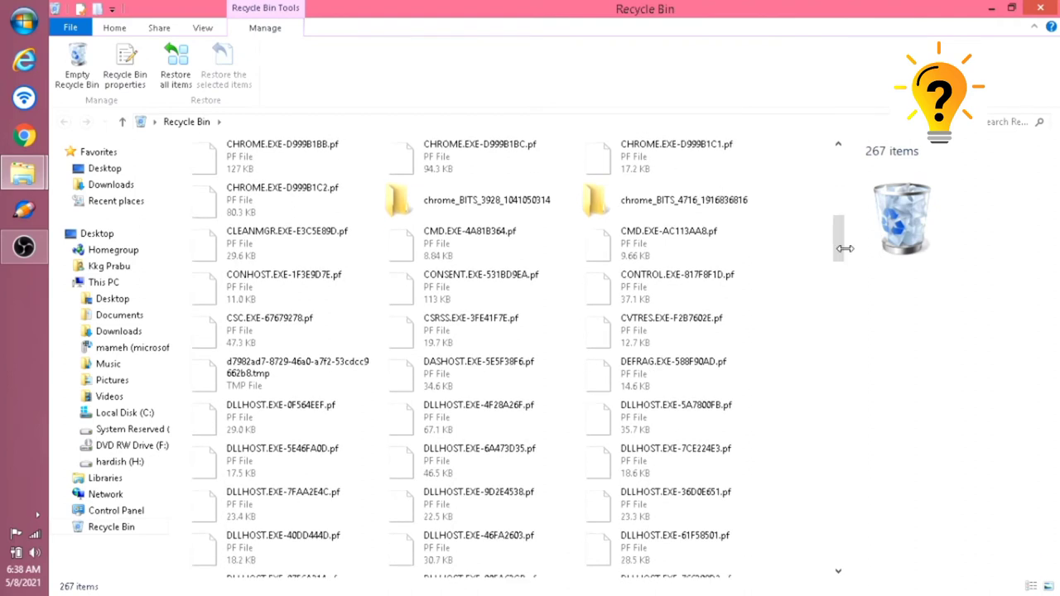
mouse_move(834, 240)
left_mouse_down()
mouse_move(837, 189)
mouse_move(837, 229)
left_mouse_up()
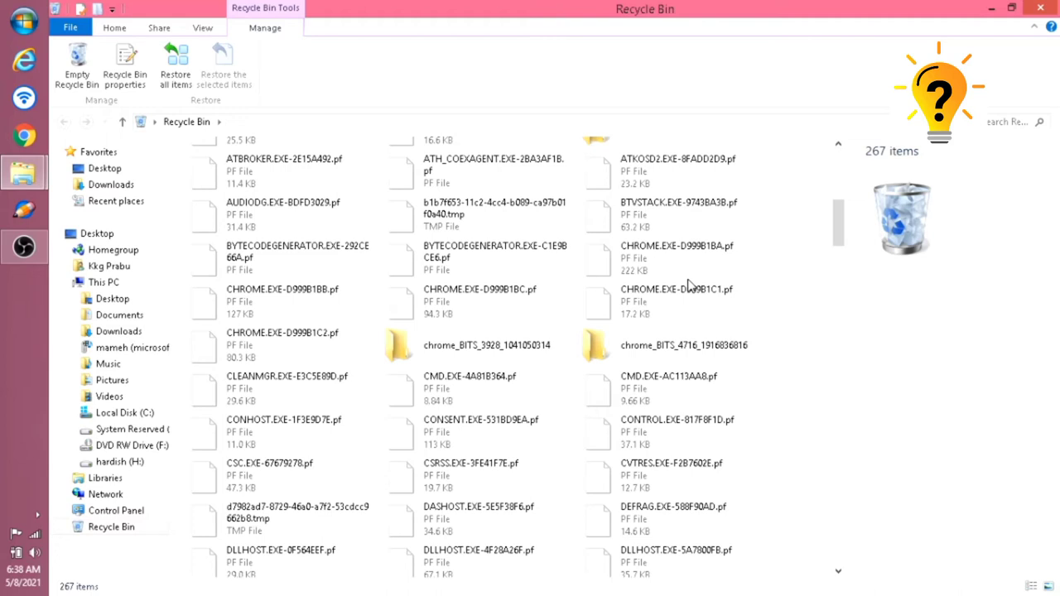
Permanently delete all items in the Recycle Bin and close its window
left_click(684, 305)
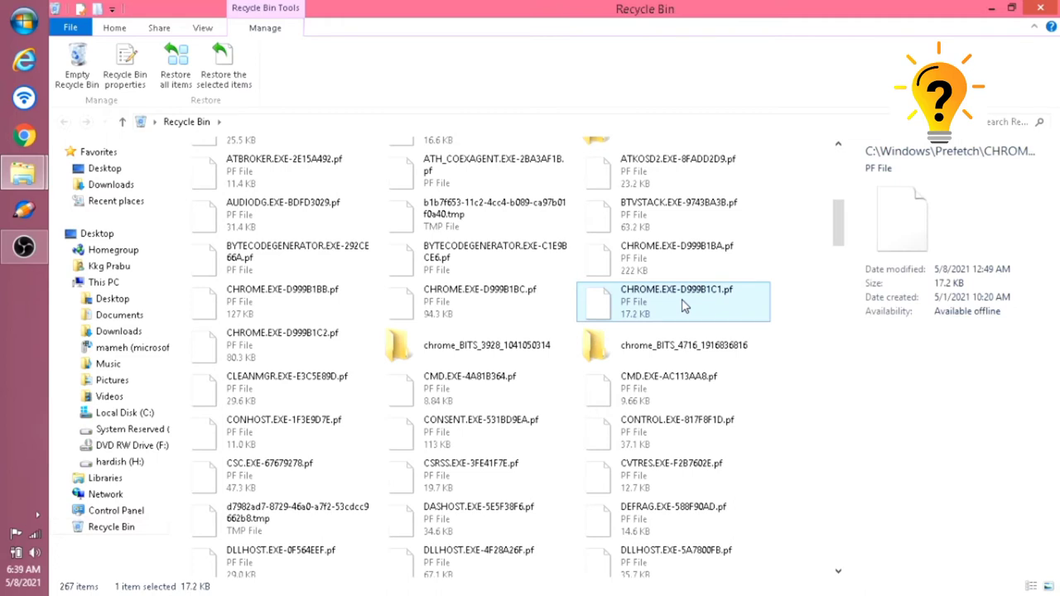
key("ctrl+a")
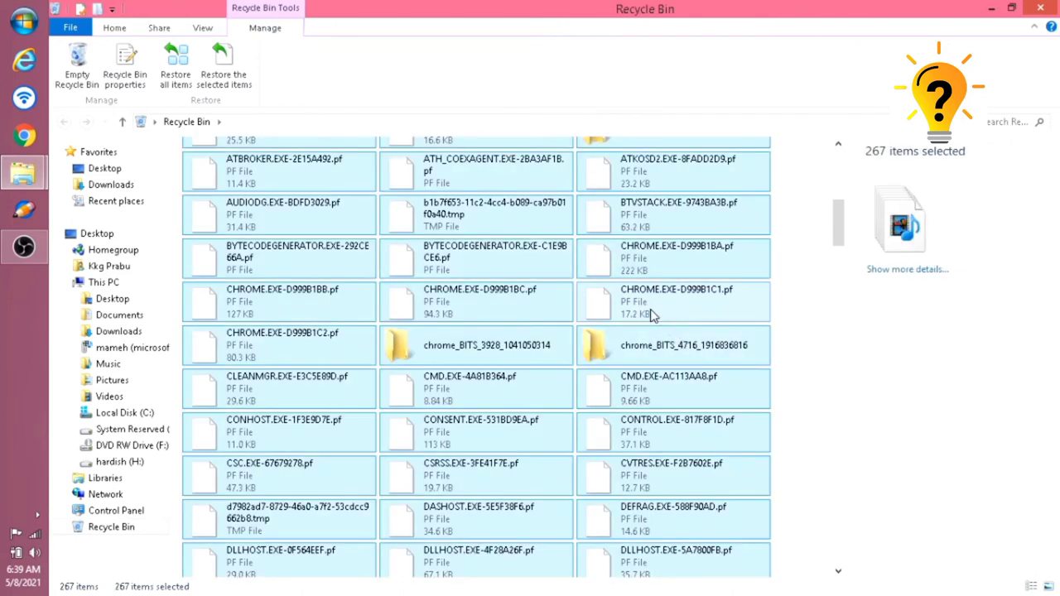
right_click(650, 312)
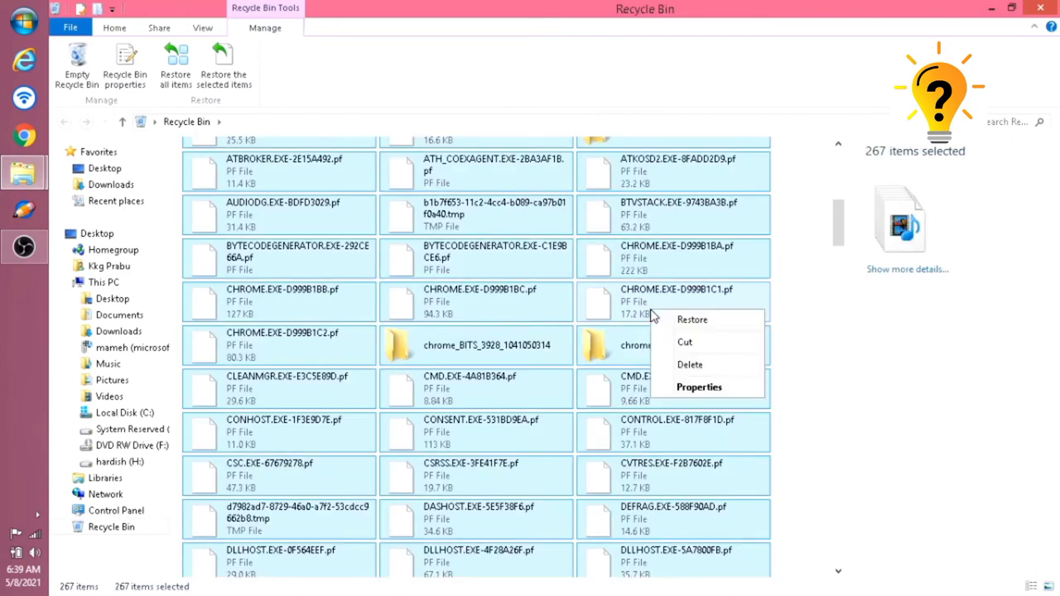
left_click(689, 366)
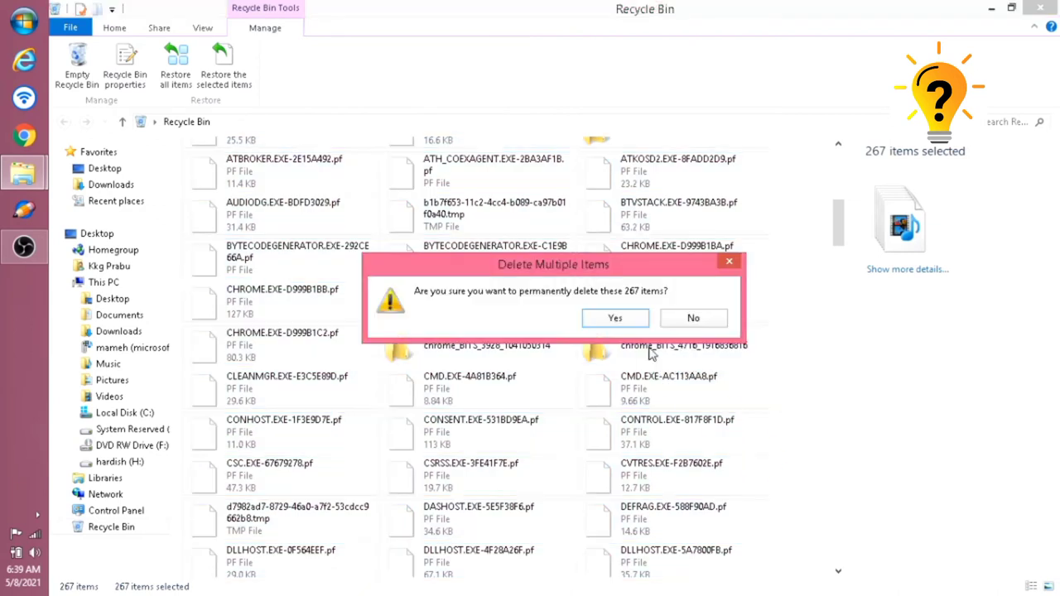
left_click(616, 319)
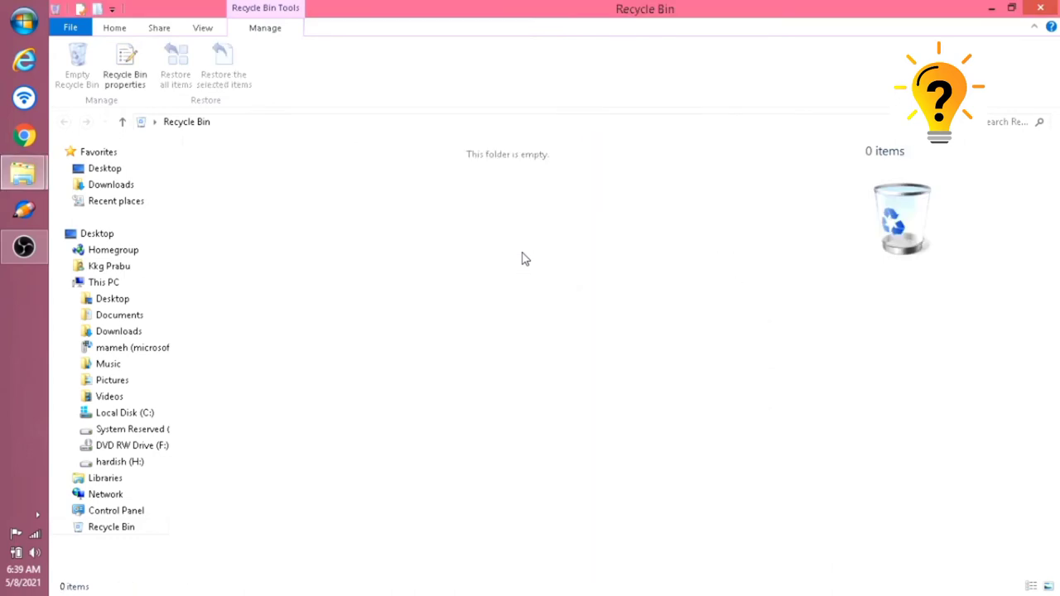
right_click(522, 260)
key("Escape")
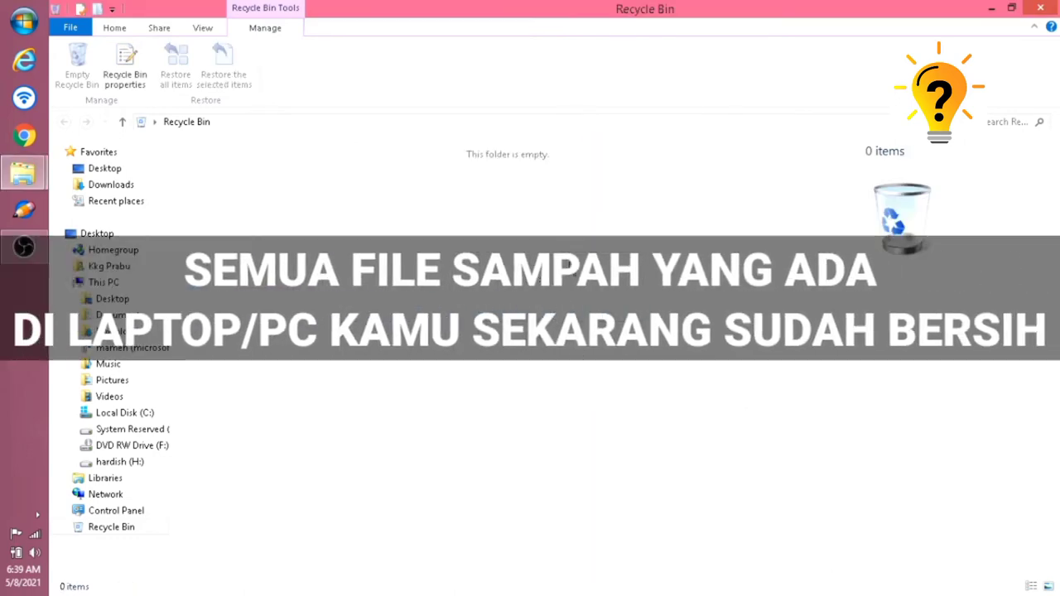
double_click(739, 7)
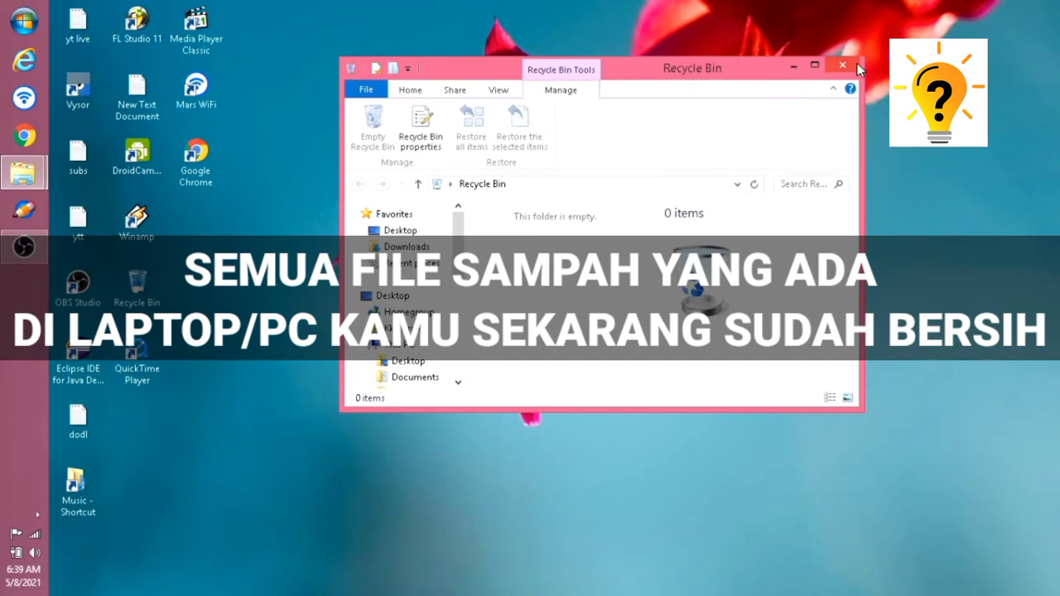
left_click(842, 65)
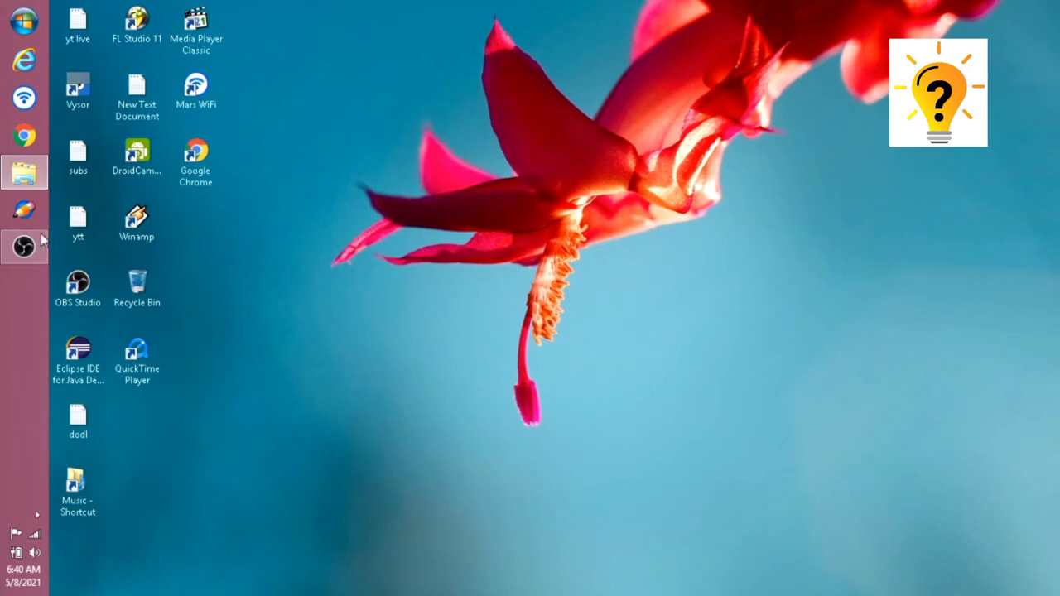
mouse_move(8, 249)
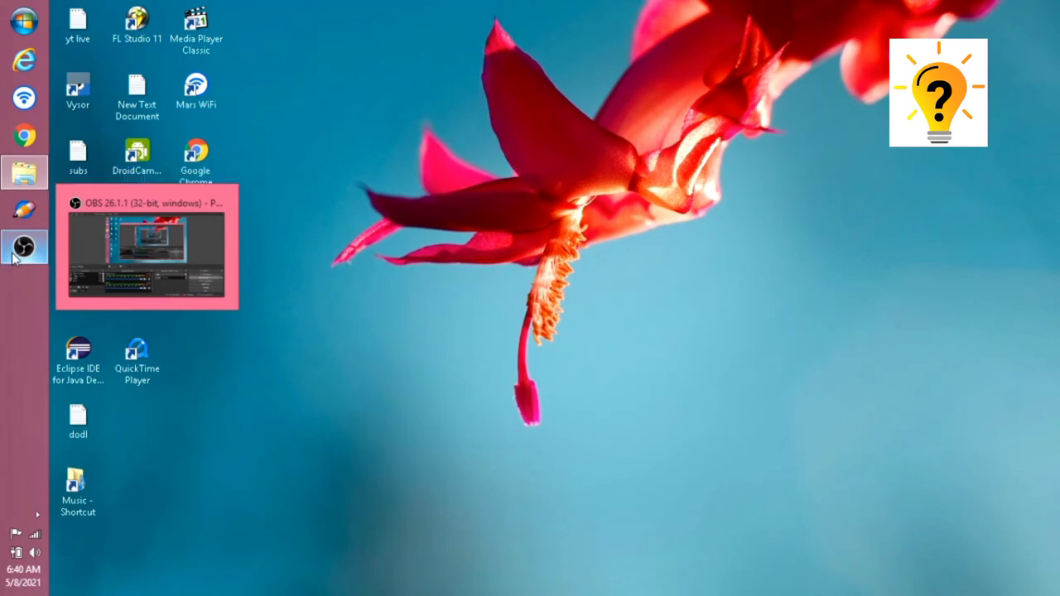
left_click(88, 240)
left_click(919, 450)
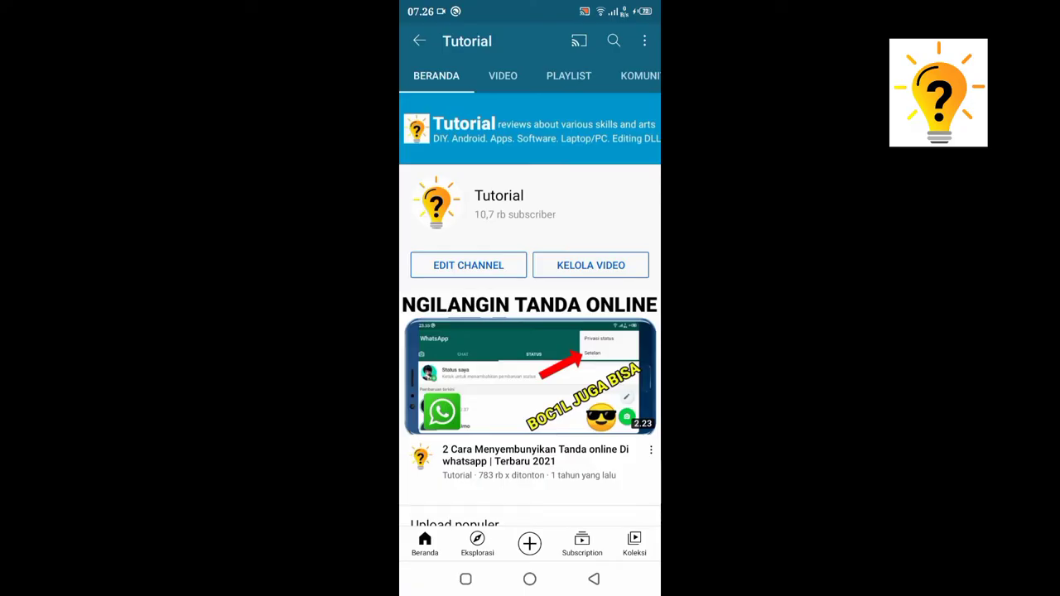
scroll(530, 331, "down", 1)
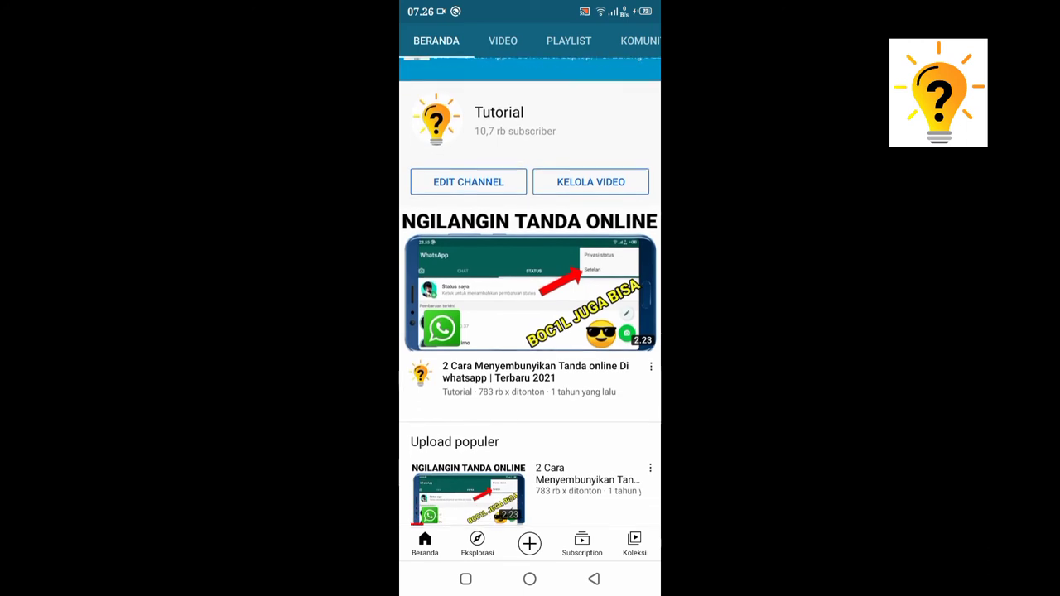
scroll(530, 331, "down", 1)
scroll(530, 331, "up", 1)
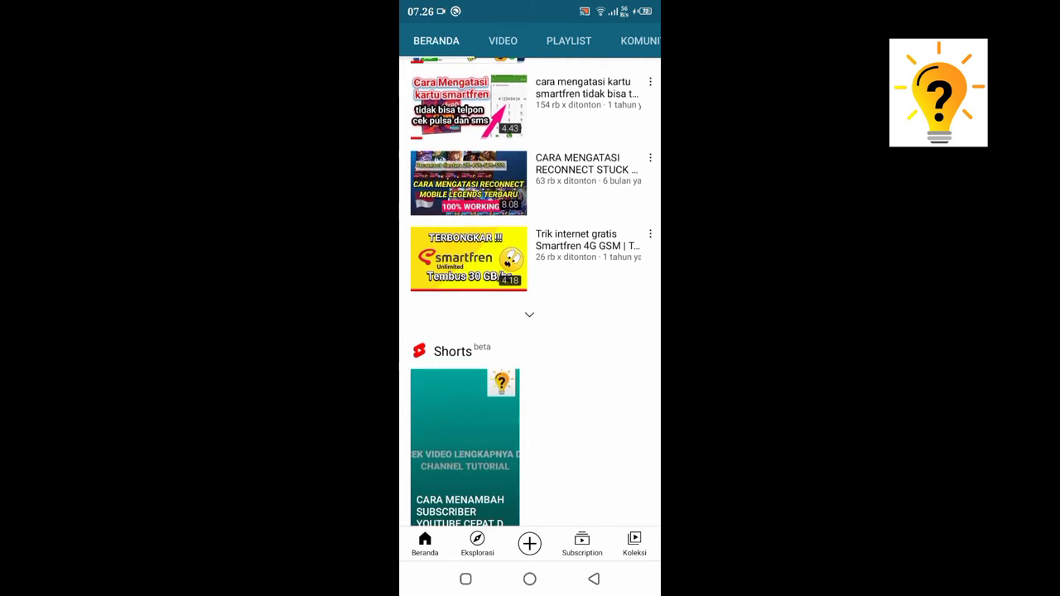
scroll(530, 315, "up", 2)
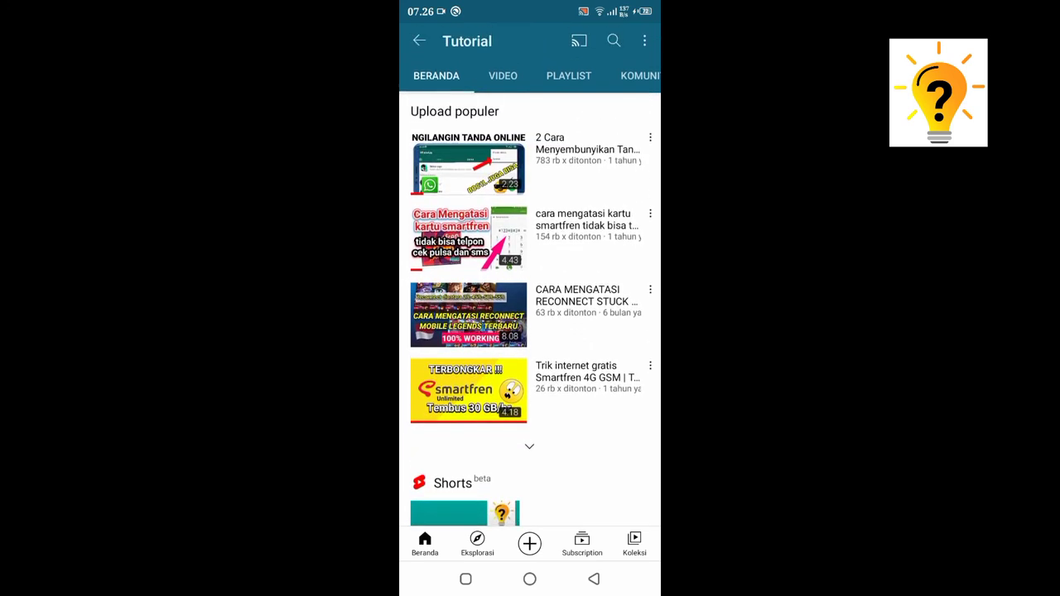
scroll(530, 315, "down", 3)
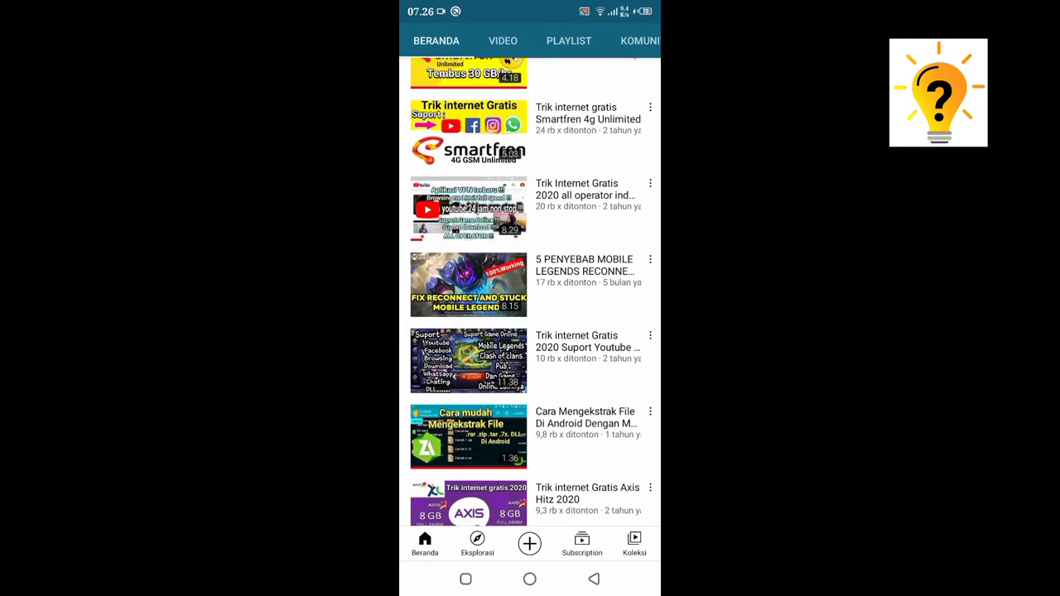
scroll(530, 290, "down", 1)
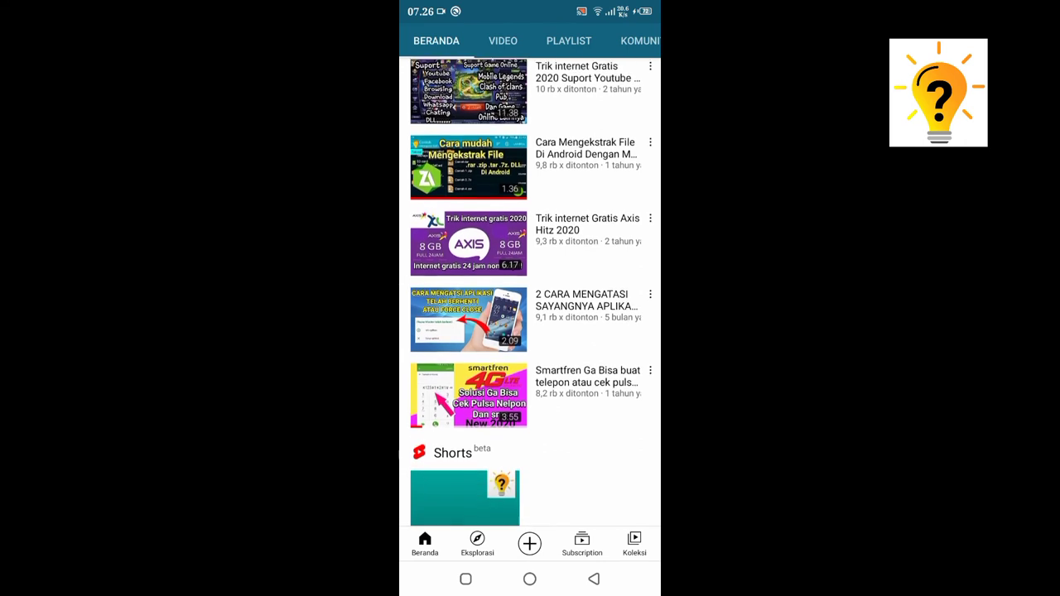
Look through the Tutorial channel's home page in the YouTube mobile app and browse its uploaded videos back to the older ones
scroll(530, 315, "up", 4)
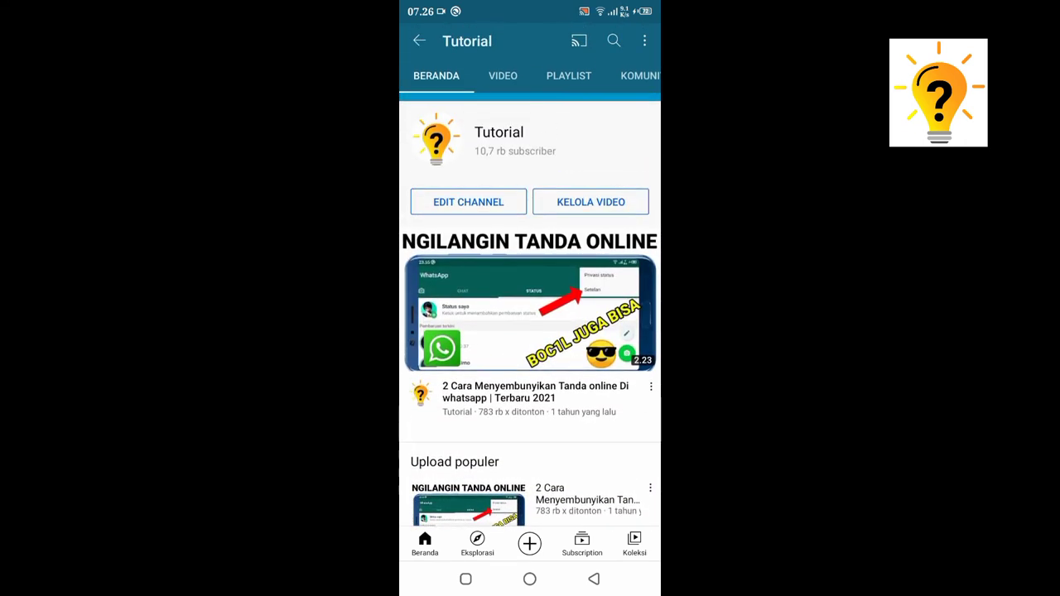
scroll(530, 122, "up", 2)
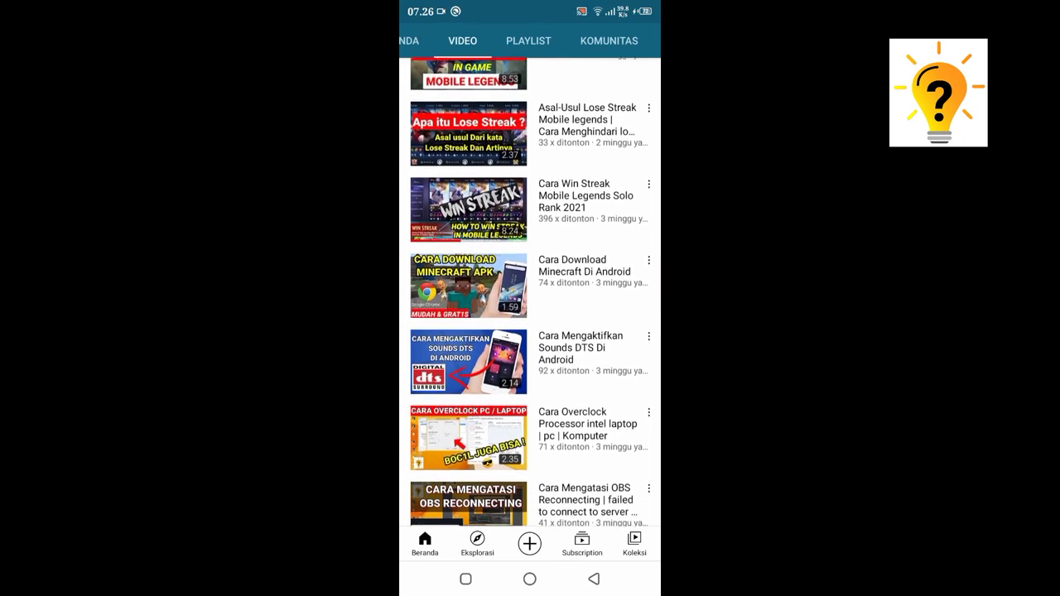
scroll(530, 290, "down", 1)
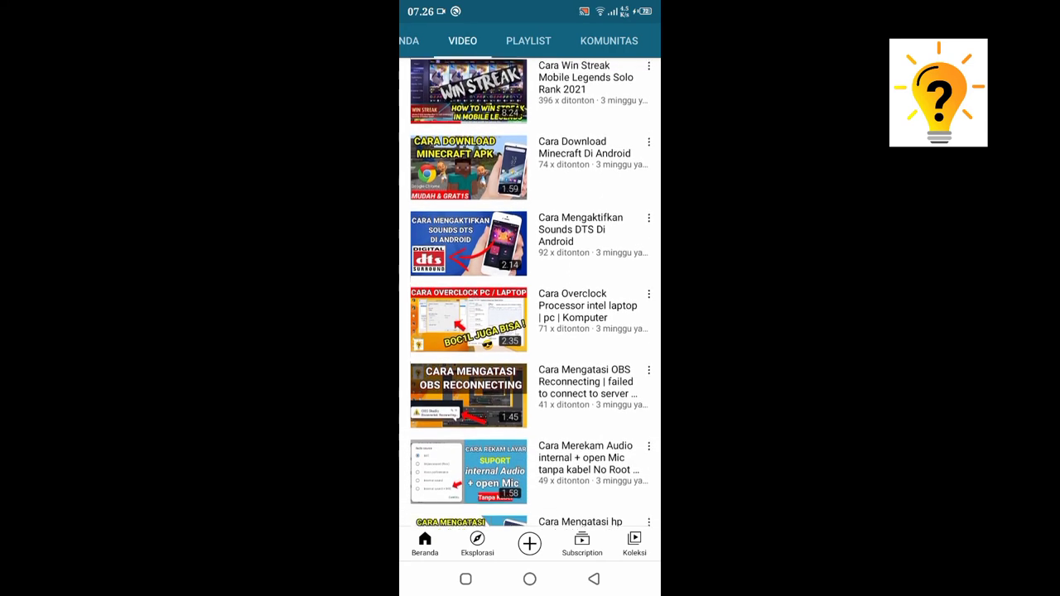
scroll(530, 290, "down", 1)
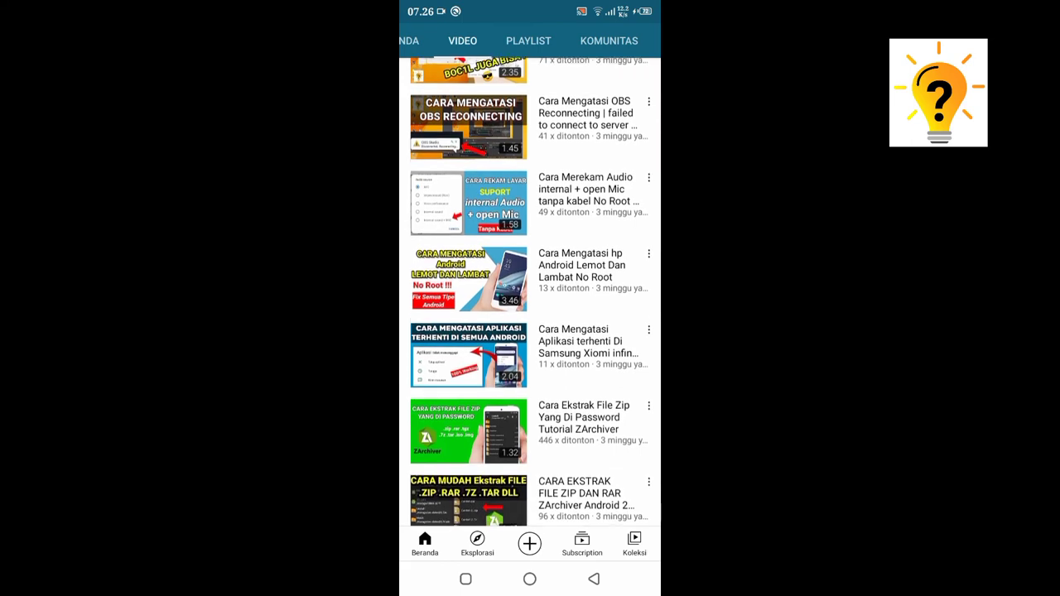
scroll(530, 289, "down", 1)
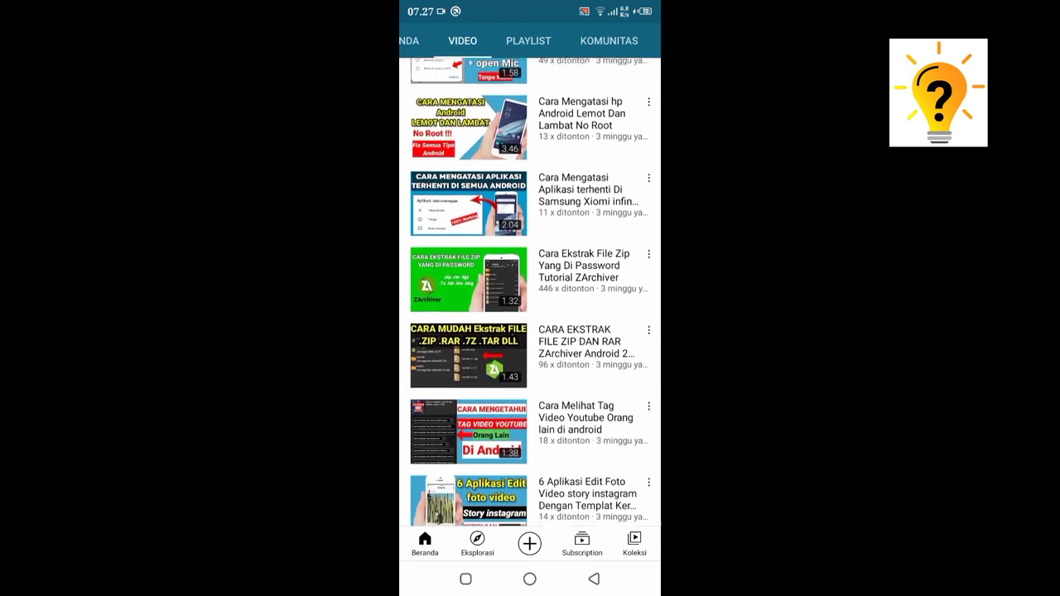
scroll(530, 289, "down", 2)
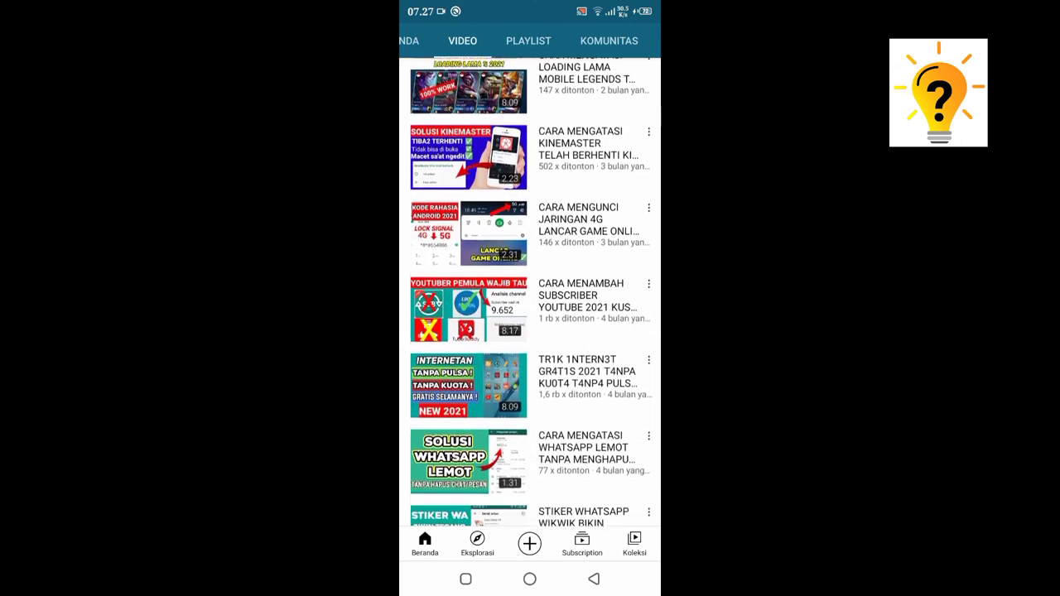
scroll(530, 290, "down", 2)
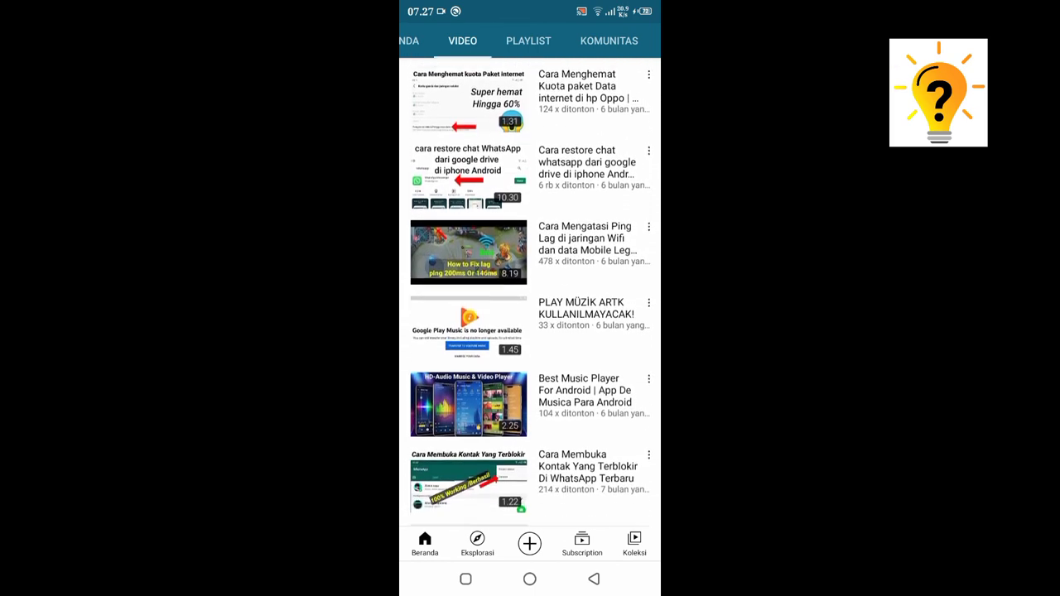
scroll(530, 290, "down", 3)
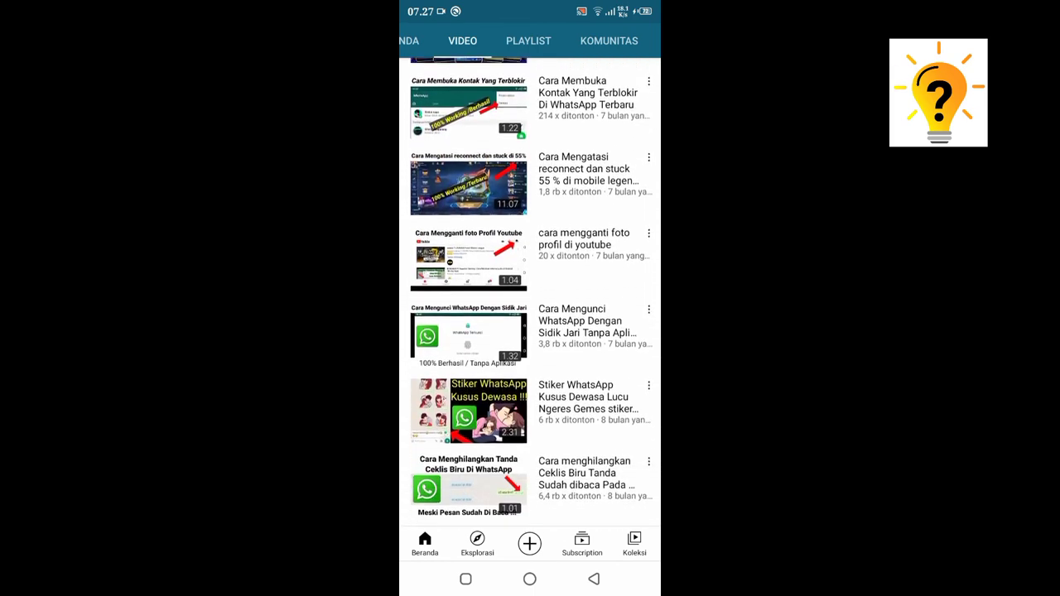
scroll(530, 290, "down", 1)
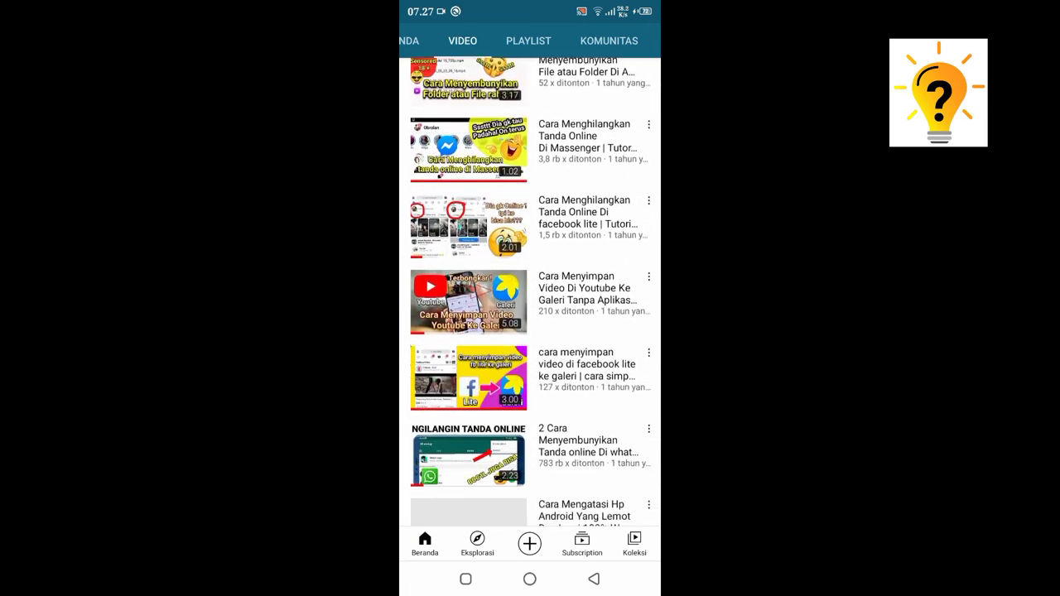
scroll(530, 289, "down", 2)
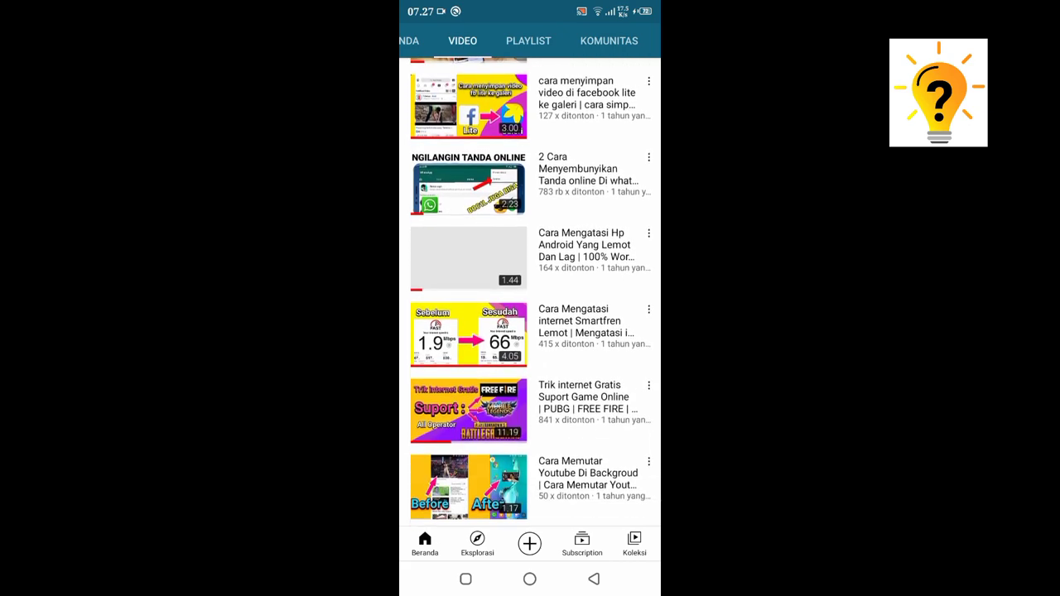
scroll(530, 290, "down", 1)
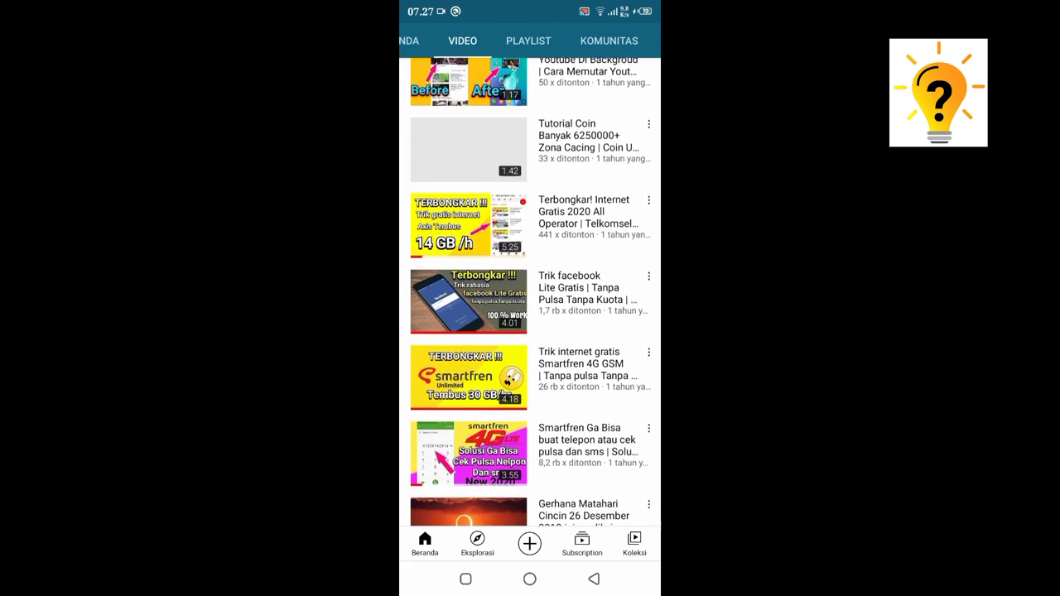
scroll(530, 289, "down", 1)
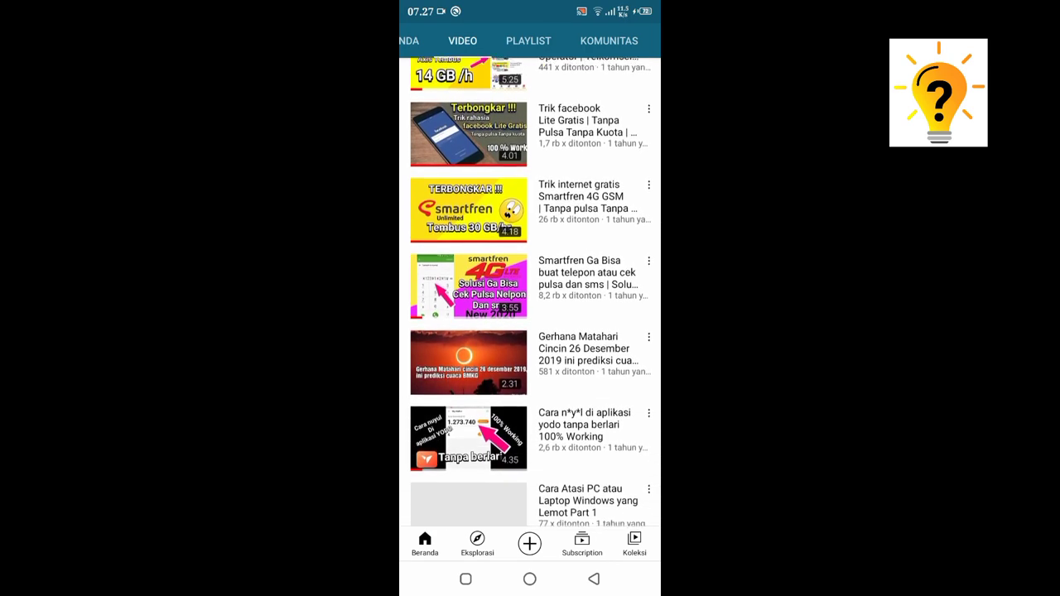
scroll(530, 290, "down", 3)
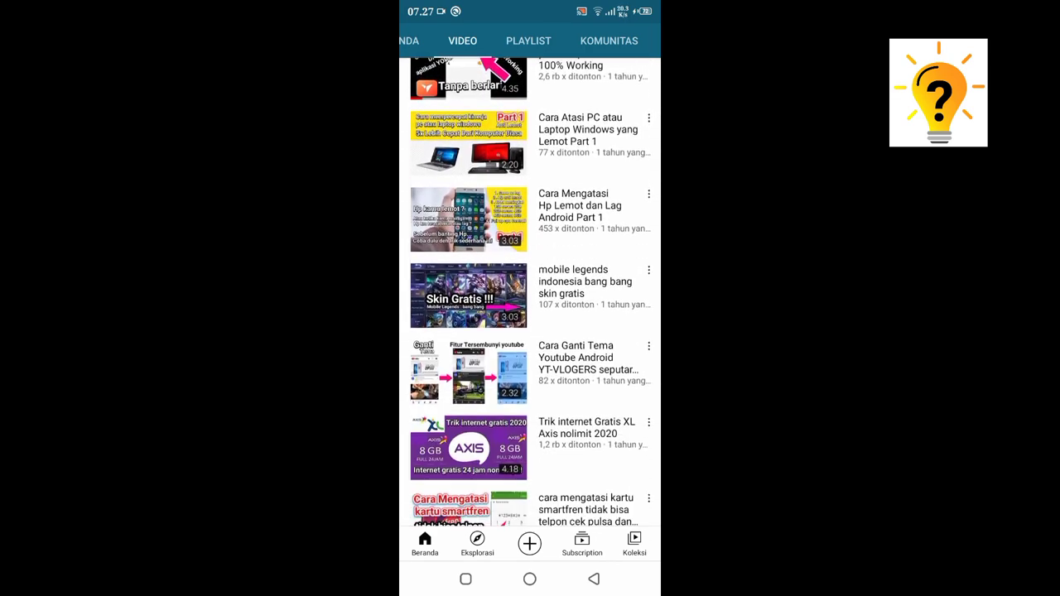
scroll(530, 290, "down", 2)
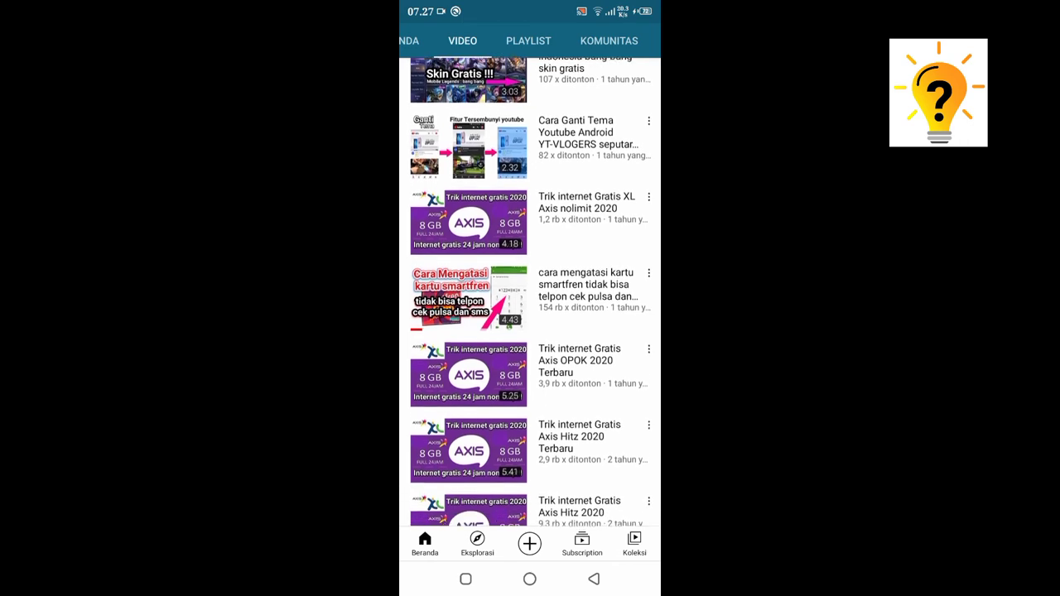